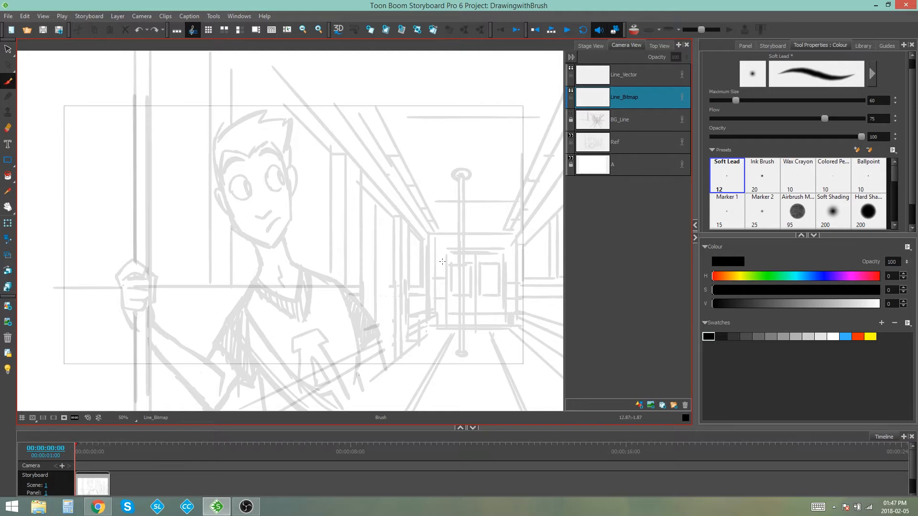
Switch between the Line_Vector and Line_Bitmap layers to compare their brush properties and presets, finishing on Line_Bitmap.
{"action": "left_click_drag", "start_coordinate": [353, 221], "coordinate": [355, 221]}
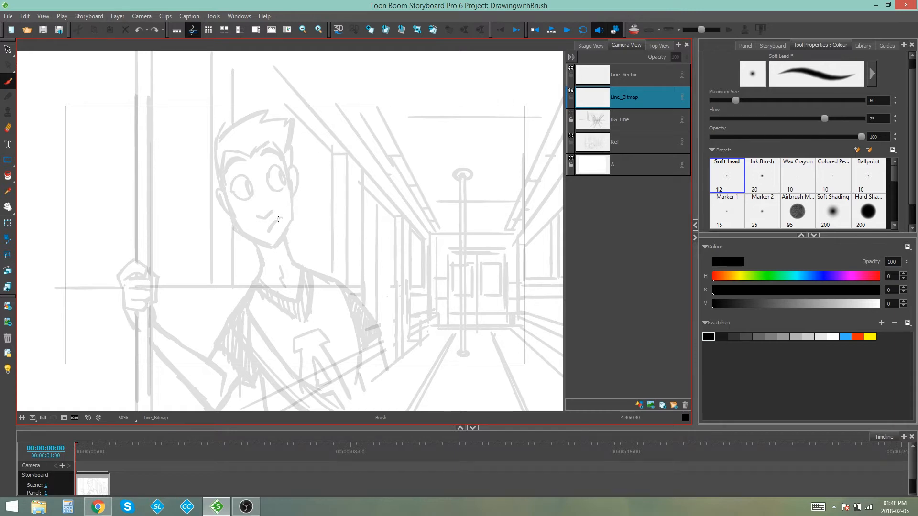
{"action": "left_click", "coordinate": [640, 77]}
{"action": "left_click", "coordinate": [641, 96]}
{"action": "left_click", "coordinate": [644, 81]}
{"action": "left_click", "coordinate": [639, 98]}
{"action": "left_click", "coordinate": [633, 79]}
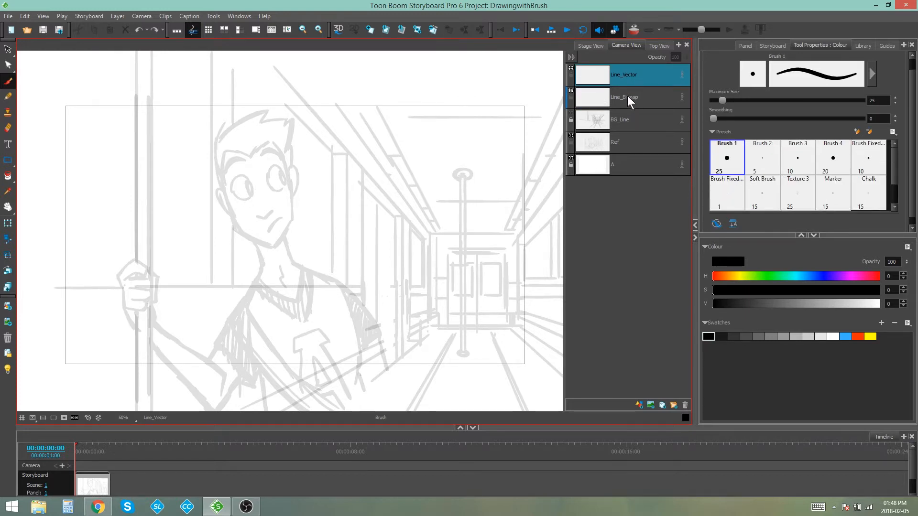
{"action": "left_click", "coordinate": [630, 99]}
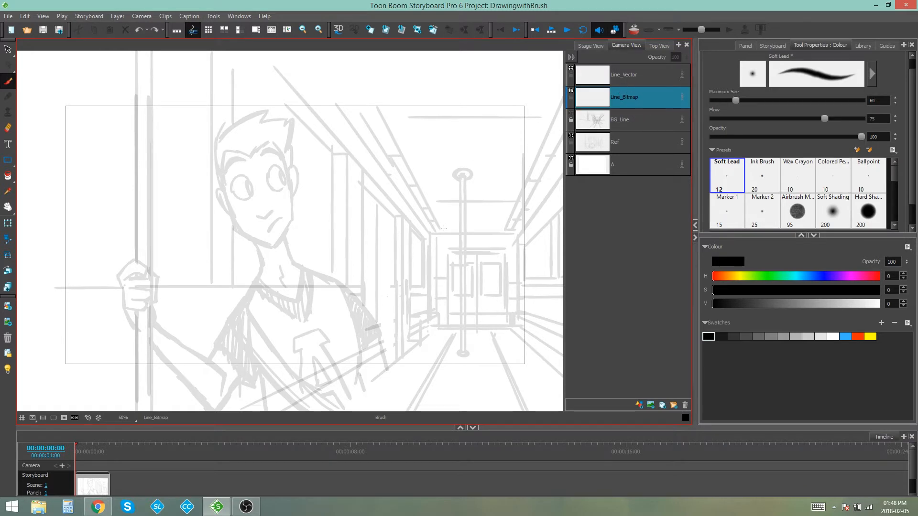
{"action": "scroll", "coordinate": [306, 205], "scroll_direction": "down", "scroll_amount": 1}
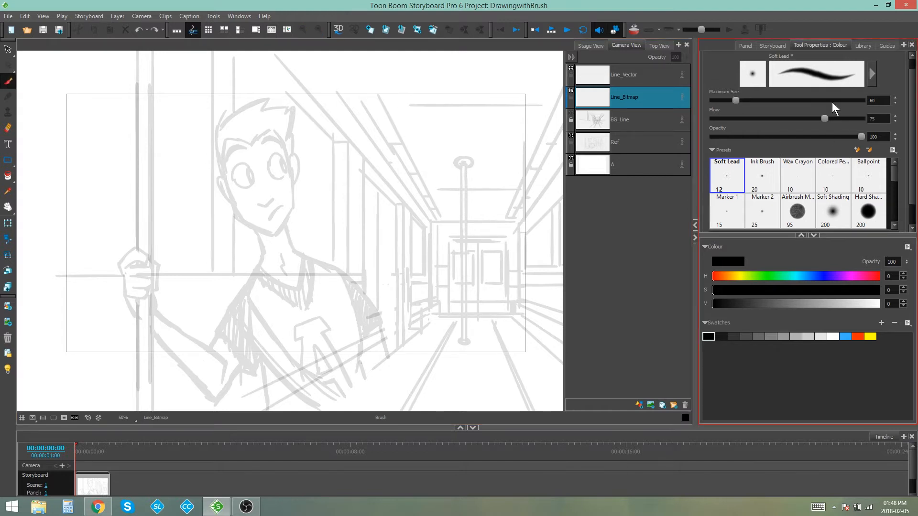
Browse the bitmap brush presets and choose the size 95 Airbrush Marker.
{"action": "mouse_move", "coordinate": [911, 106]}
{"action": "left_mouse_down"}
{"action": "mouse_move", "coordinate": [911, 126]}
{"action": "mouse_move", "coordinate": [914, 89]}
{"action": "left_mouse_up"}
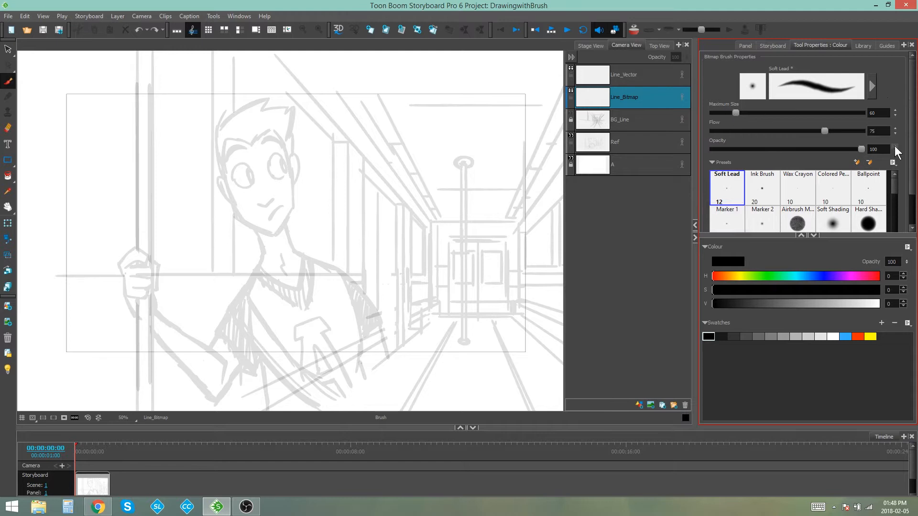
{"action": "left_click_drag", "start_coordinate": [912, 136], "coordinate": [910, 166]}
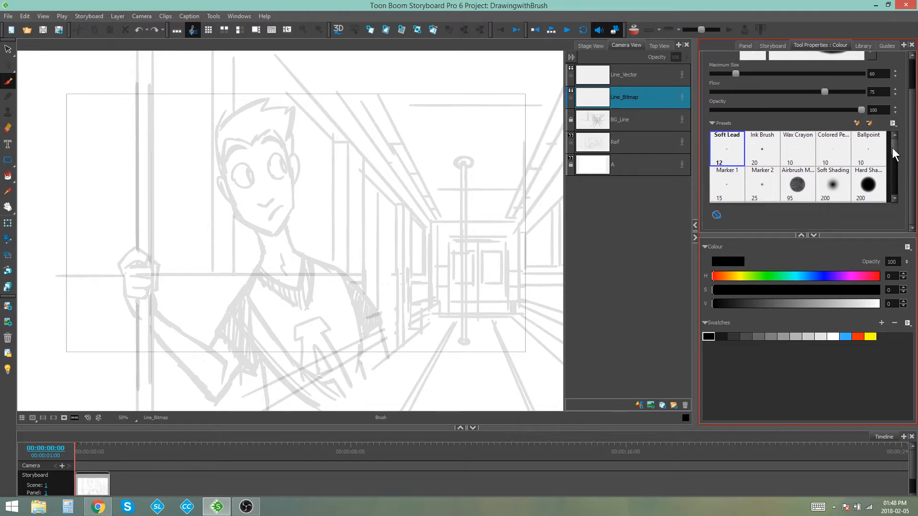
{"action": "left_click_drag", "start_coordinate": [893, 145], "coordinate": [895, 190]}
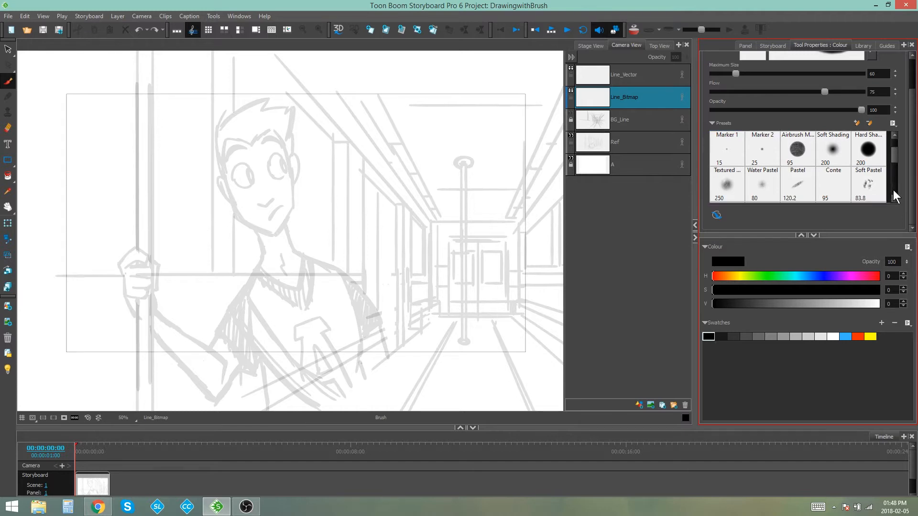
{"action": "scroll", "coordinate": [892, 168], "scroll_direction": "down", "scroll_amount": 2}
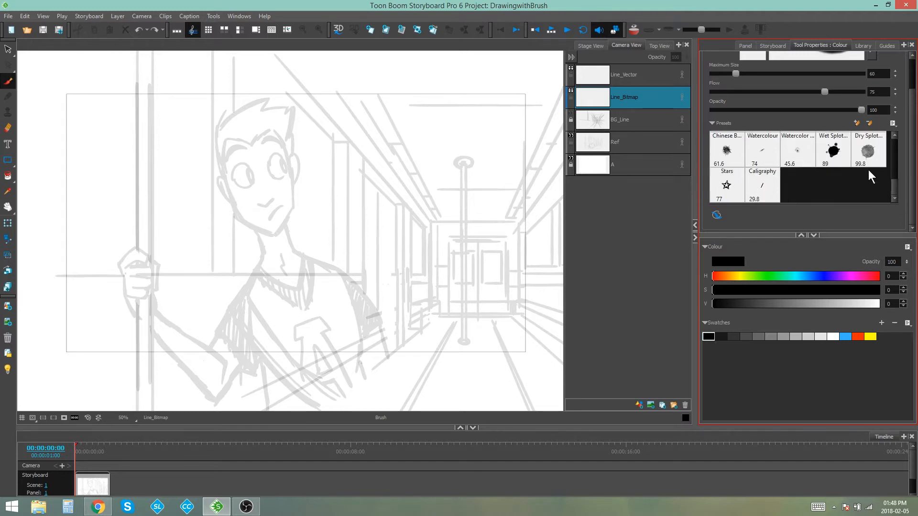
{"action": "scroll", "coordinate": [898, 194], "scroll_direction": "up", "scroll_amount": 5}
{"action": "left_click", "coordinate": [799, 189]}
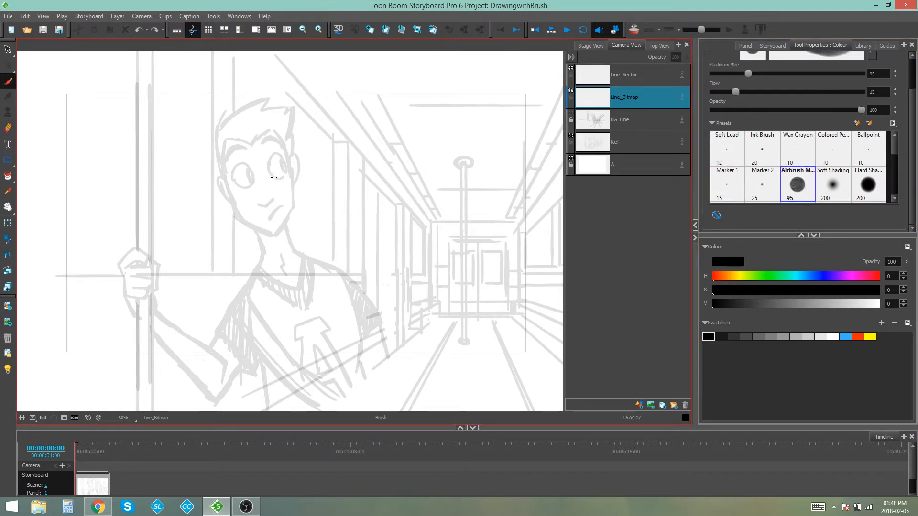
Paint a curved test stroke across the sketch on Line_Bitmap, inspect its texture up close and undo it.
{"action": "left_click_drag", "start_coordinate": [310, 146], "coordinate": [426, 235]}
{"action": "key", "text": "alt+s"}
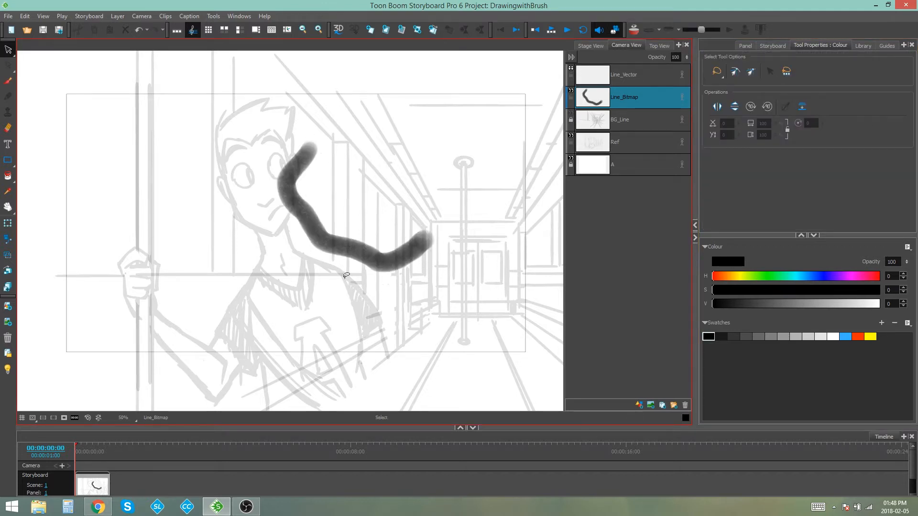
{"action": "scroll", "coordinate": [369, 231], "scroll_direction": "up", "scroll_amount": 8}
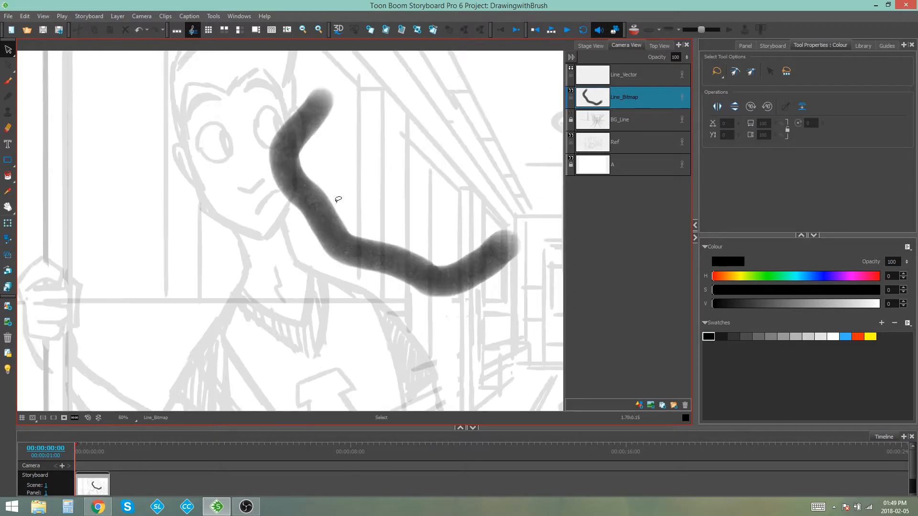
{"action": "scroll", "coordinate": [319, 229], "scroll_direction": "up", "scroll_amount": 3}
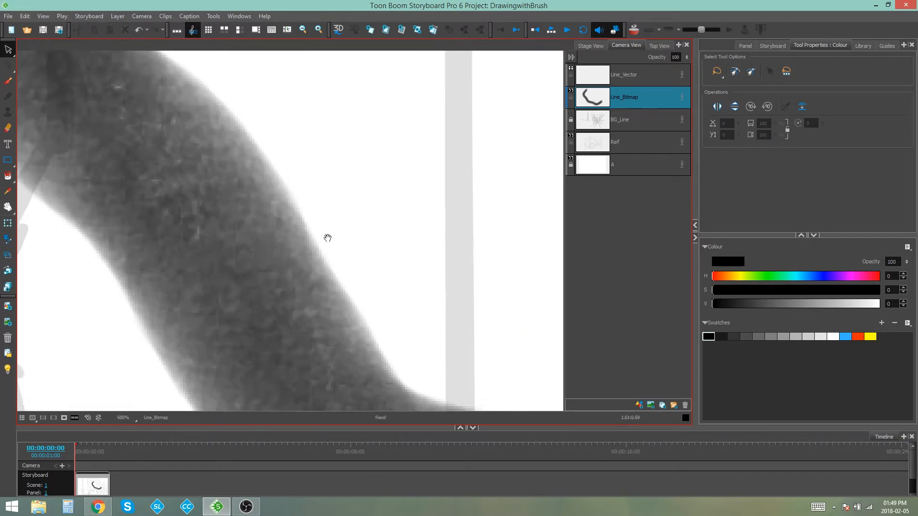
{"action": "scroll", "coordinate": [324, 237], "scroll_direction": "down", "scroll_amount": 10}
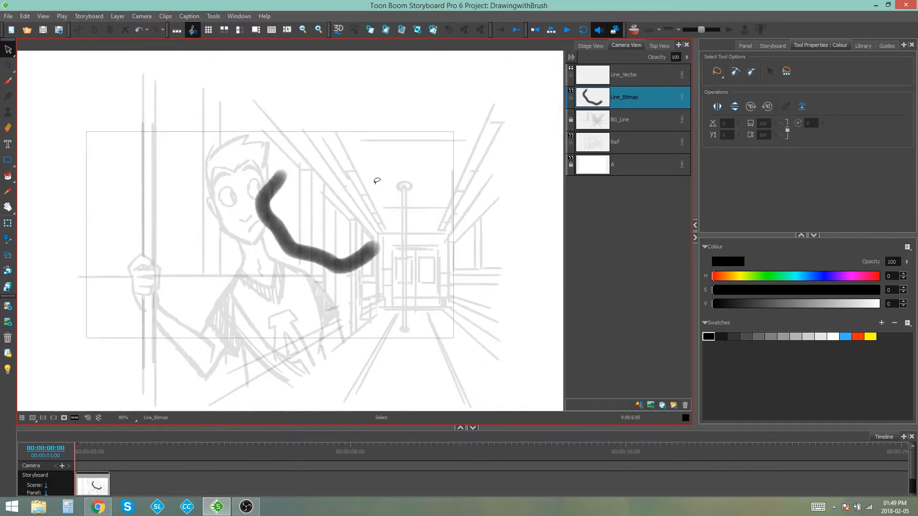
{"action": "scroll", "coordinate": [352, 225], "scroll_direction": "up", "scroll_amount": 3}
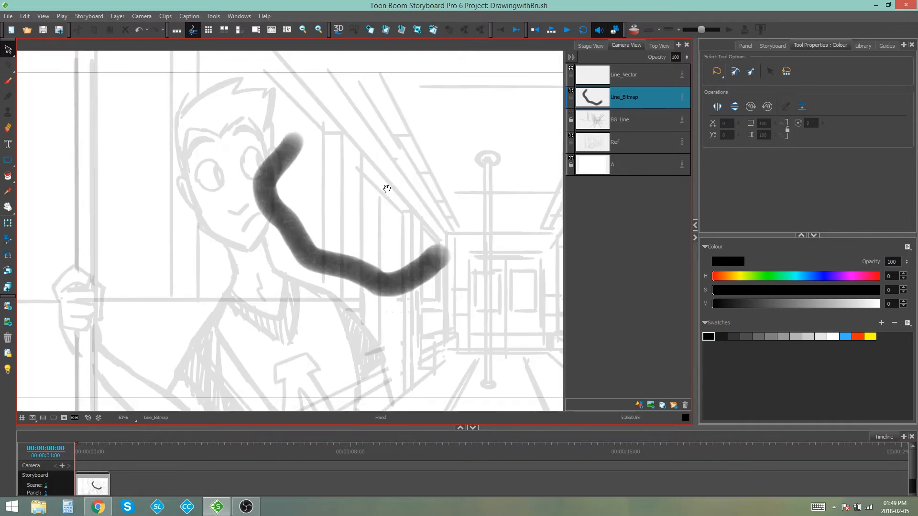
{"action": "left_click_drag", "start_coordinate": [387, 189], "coordinate": [397, 188]}
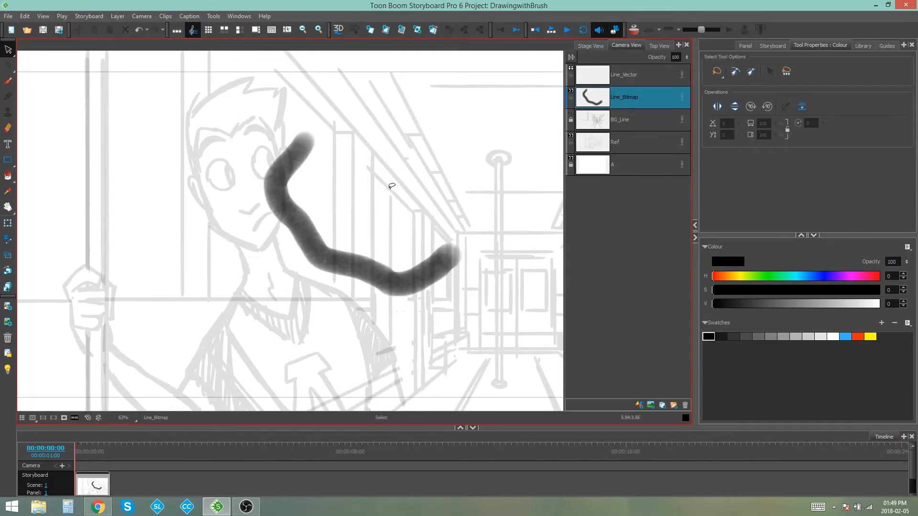
{"action": "key", "text": "ctrl+z"}
Return to the Brush tool and adjust the Airbrush Marker's maximum size to 60.
{"action": "key", "text": "alt+b"}
{"action": "mouse_move", "coordinate": [892, 157]}
{"action": "left_mouse_down"}
{"action": "mouse_move", "coordinate": [893, 205]}
{"action": "mouse_move", "coordinate": [893, 158]}
{"action": "mouse_move", "coordinate": [911, 139]}
{"action": "mouse_move", "coordinate": [821, 122]}
{"action": "left_mouse_up"}
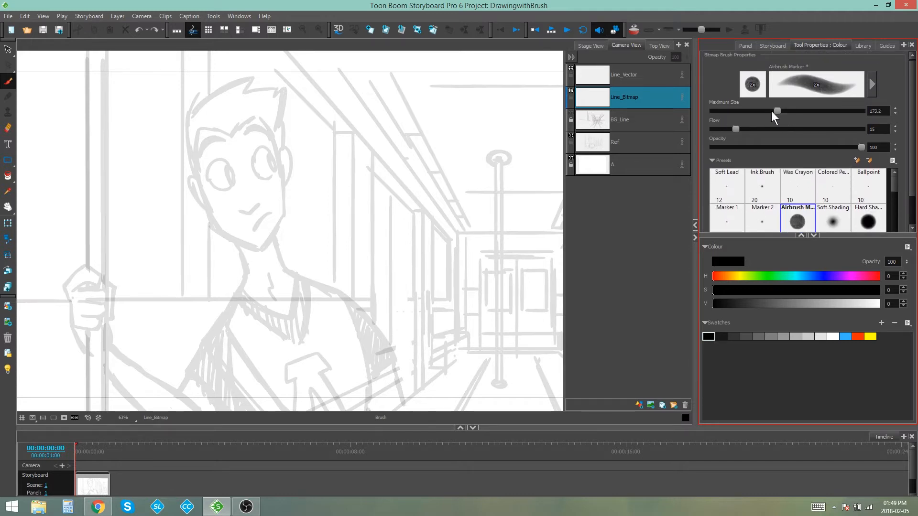
{"action": "left_click", "coordinate": [754, 114]}
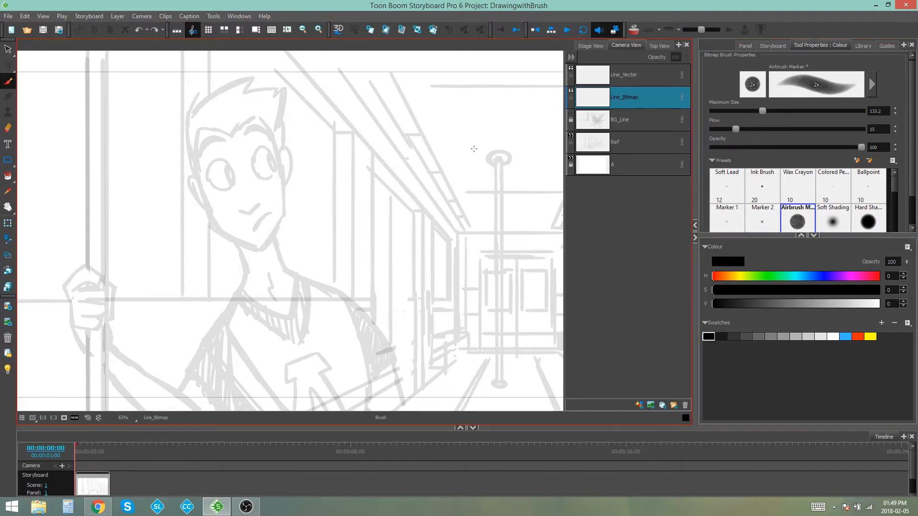
{"action": "key", "text": "o"}
{"action": "left_click_drag", "start_coordinate": [466, 151], "coordinate": [473, 151]}
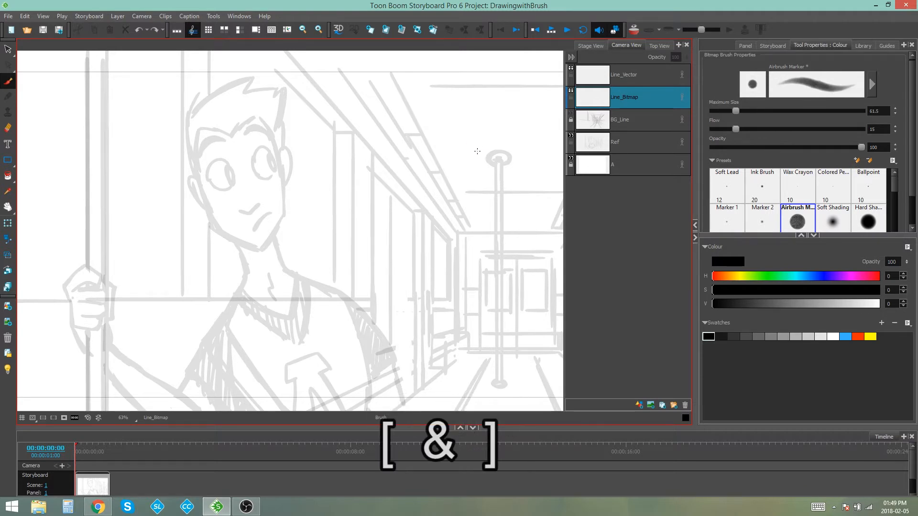
{"action": "key", "text": "bracketright"}
{"action": "key", "text": "bracketright"}
{"action": "key", "text": "bracketleft"}
{"action": "key", "text": "bracketleft"}
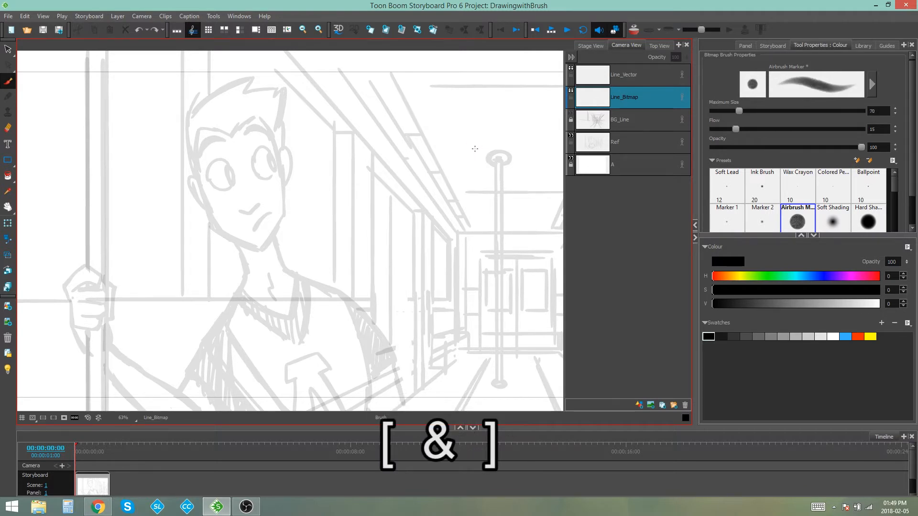
Paint one curved test stroke at flow 26.5 and another at flow 8, and undo both strokes.
{"action": "mouse_move", "coordinate": [737, 129]}
{"action": "left_mouse_down"}
{"action": "mouse_move", "coordinate": [767, 131]}
{"action": "mouse_move", "coordinate": [727, 132]}
{"action": "mouse_move", "coordinate": [767, 130]}
{"action": "left_mouse_up"}
{"action": "mouse_move", "coordinate": [400, 123]}
{"action": "left_mouse_down"}
{"action": "mouse_move", "coordinate": [378, 243]}
{"action": "mouse_move", "coordinate": [406, 295]}
{"action": "left_mouse_up"}
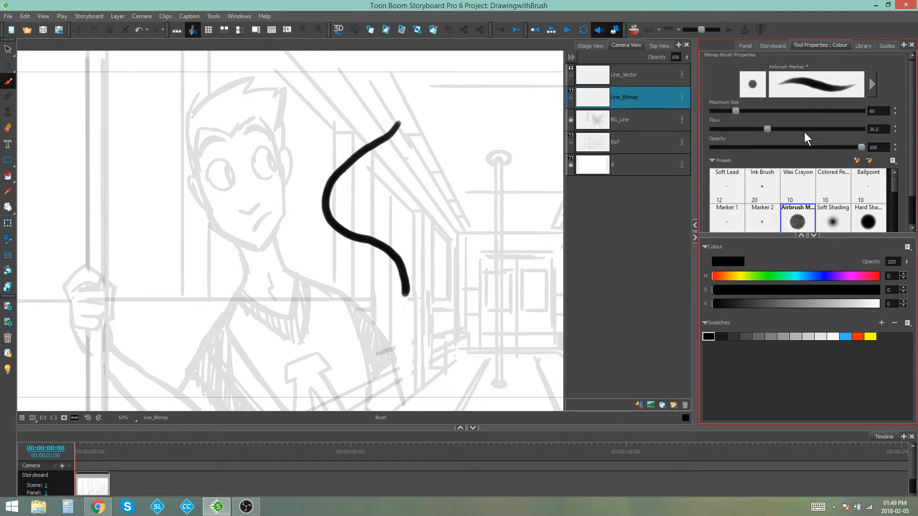
{"action": "left_click_drag", "start_coordinate": [750, 131], "coordinate": [723, 132]}
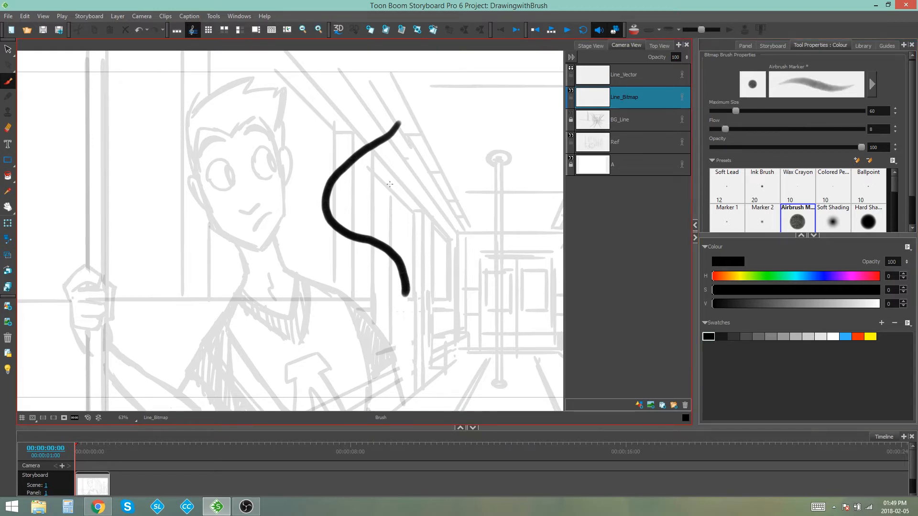
{"action": "mouse_move", "coordinate": [428, 128]}
{"action": "left_mouse_down"}
{"action": "mouse_move", "coordinate": [401, 186]}
{"action": "mouse_move", "coordinate": [409, 235]}
{"action": "mouse_move", "coordinate": [443, 273]}
{"action": "mouse_move", "coordinate": [446, 305]}
{"action": "mouse_move", "coordinate": [397, 196]}
{"action": "mouse_move", "coordinate": [428, 125]}
{"action": "mouse_move", "coordinate": [403, 193]}
{"action": "mouse_move", "coordinate": [410, 237]}
{"action": "mouse_move", "coordinate": [452, 309]}
{"action": "left_mouse_up"}
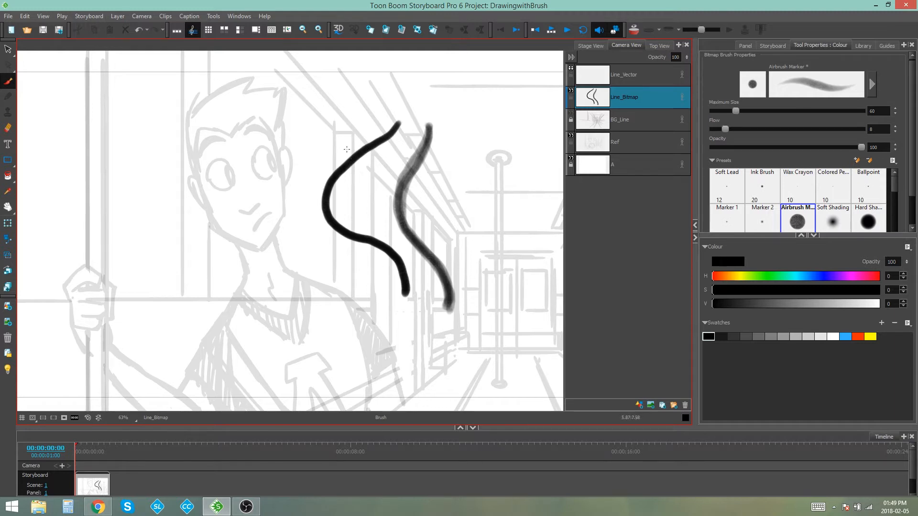
{"action": "key", "text": "ctrl+z"}
{"action": "key", "text": "ctrl+z"}
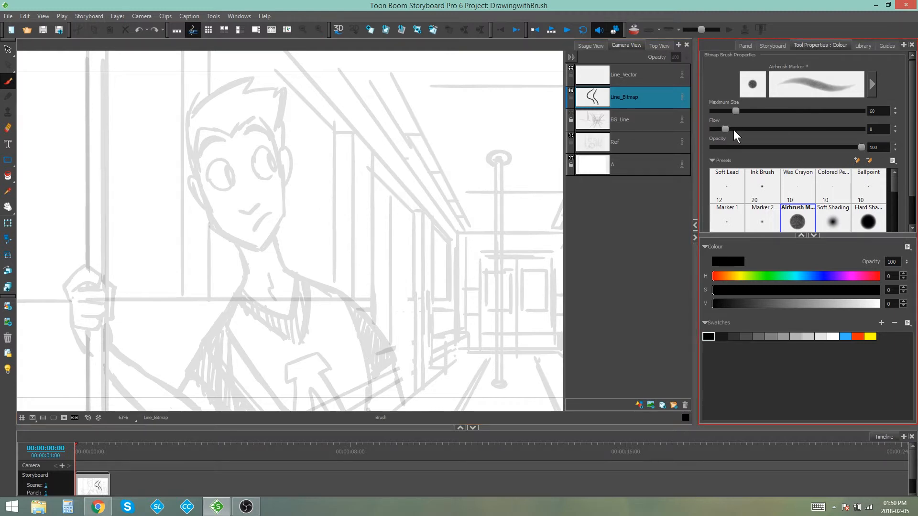
Open the full Bitmap Brush Properties for the Airbrush Marker and look through the available brush tips.
{"action": "mouse_move", "coordinate": [860, 147]}
{"action": "left_mouse_down"}
{"action": "mouse_move", "coordinate": [773, 149]}
{"action": "mouse_move", "coordinate": [876, 146]}
{"action": "mouse_move", "coordinate": [913, 165]}
{"action": "mouse_move", "coordinate": [911, 117]}
{"action": "left_mouse_up"}
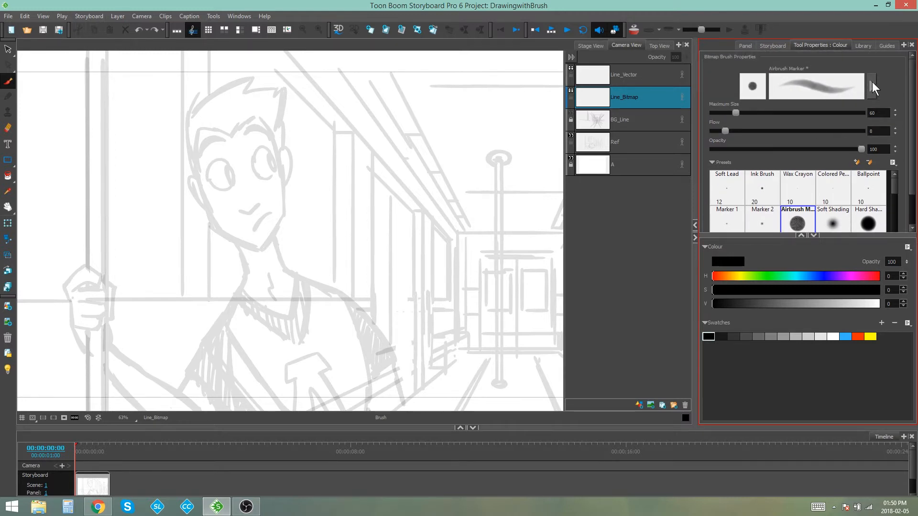
{"action": "left_click", "coordinate": [874, 86]}
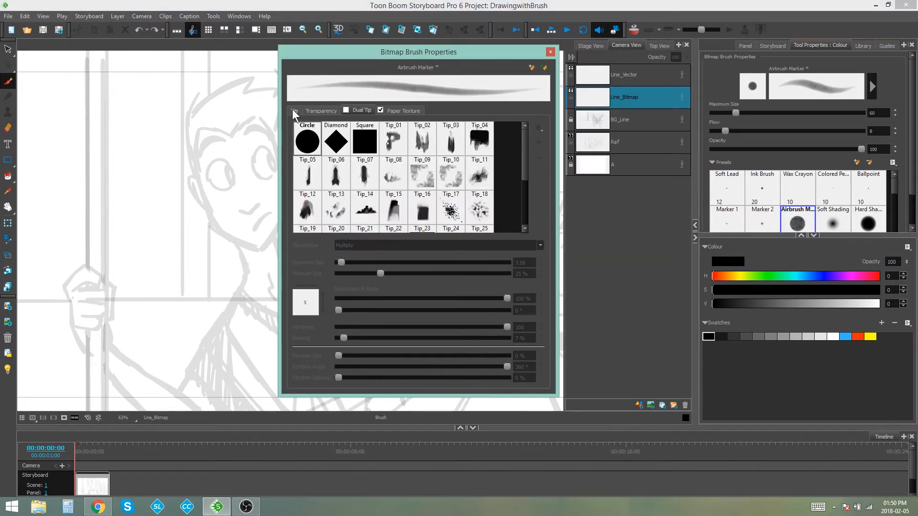
{"action": "left_click_drag", "start_coordinate": [464, 52], "coordinate": [466, 44]}
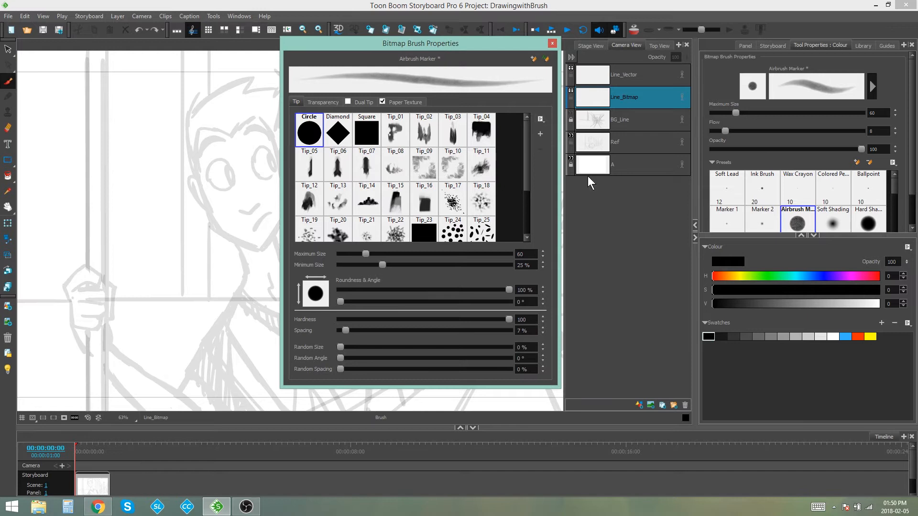
{"action": "mouse_move", "coordinate": [527, 133]}
{"action": "left_mouse_down"}
{"action": "mouse_move", "coordinate": [527, 183]}
{"action": "mouse_move", "coordinate": [521, 123]}
{"action": "left_mouse_up"}
{"action": "mouse_move", "coordinate": [526, 145]}
{"action": "left_mouse_down"}
{"action": "mouse_move", "coordinate": [526, 199]}
{"action": "mouse_move", "coordinate": [525, 127]}
{"action": "mouse_move", "coordinate": [527, 214]}
{"action": "left_mouse_up"}
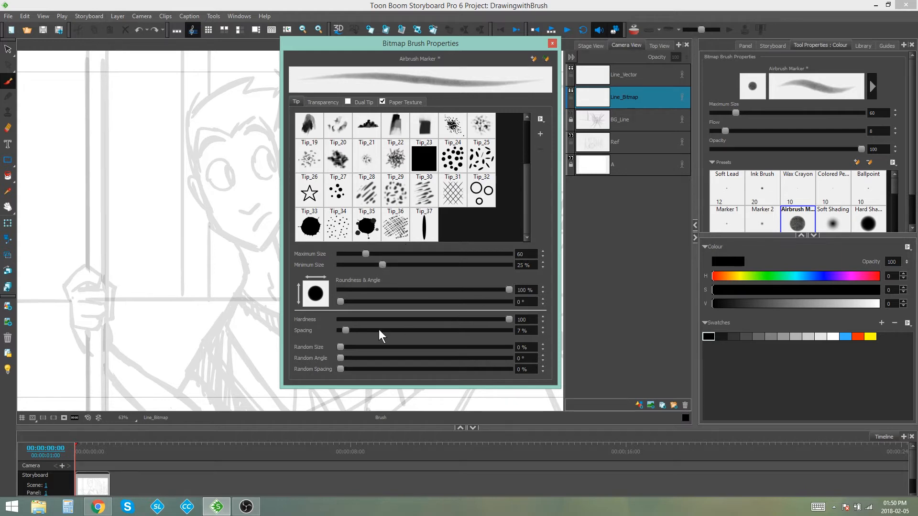
Try a lower tip roundness, restore it to 100%, and reduce the brush spacing to 1%.
{"action": "mouse_move", "coordinate": [508, 290]}
{"action": "left_mouse_down"}
{"action": "mouse_move", "coordinate": [382, 291]}
{"action": "mouse_move", "coordinate": [500, 287]}
{"action": "mouse_move", "coordinate": [431, 290]}
{"action": "left_mouse_up"}
{"action": "mouse_move", "coordinate": [340, 302]}
{"action": "left_mouse_down"}
{"action": "mouse_move", "coordinate": [372, 302]}
{"action": "mouse_move", "coordinate": [329, 302]}
{"action": "left_mouse_up"}
{"action": "mouse_move", "coordinate": [431, 289]}
{"action": "left_mouse_down"}
{"action": "mouse_move", "coordinate": [509, 291]}
{"action": "mouse_move", "coordinate": [499, 320]}
{"action": "mouse_move", "coordinate": [443, 329]}
{"action": "mouse_move", "coordinate": [387, 323]}
{"action": "mouse_move", "coordinate": [524, 311]}
{"action": "left_mouse_up"}
{"action": "mouse_move", "coordinate": [355, 330]}
{"action": "left_mouse_down"}
{"action": "mouse_move", "coordinate": [429, 333]}
{"action": "mouse_move", "coordinate": [342, 332]}
{"action": "left_mouse_up"}
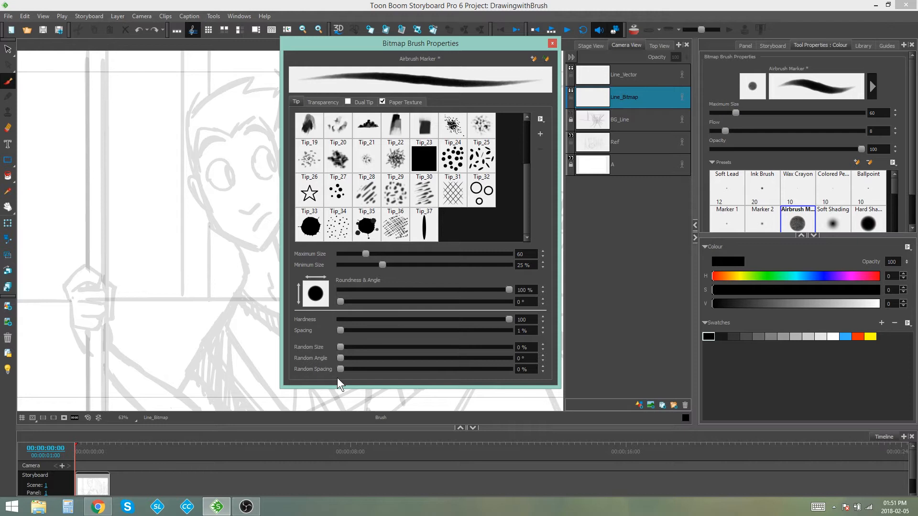
{"action": "mouse_move", "coordinate": [345, 346]}
{"action": "left_mouse_down"}
{"action": "mouse_move", "coordinate": [391, 345]}
{"action": "mouse_move", "coordinate": [332, 347]}
{"action": "mouse_move", "coordinate": [369, 357]}
{"action": "mouse_move", "coordinate": [332, 357]}
{"action": "mouse_move", "coordinate": [366, 369]}
{"action": "mouse_move", "coordinate": [329, 368]}
{"action": "left_mouse_up"}
Review the brush's transparency settings and enable the dual tip.
{"action": "left_click", "coordinate": [324, 102]}
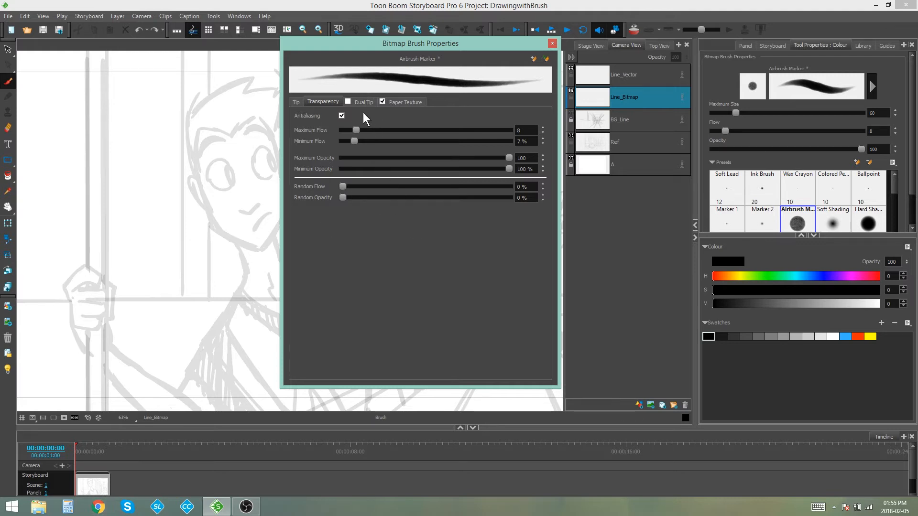
{"action": "left_click", "coordinate": [362, 102]}
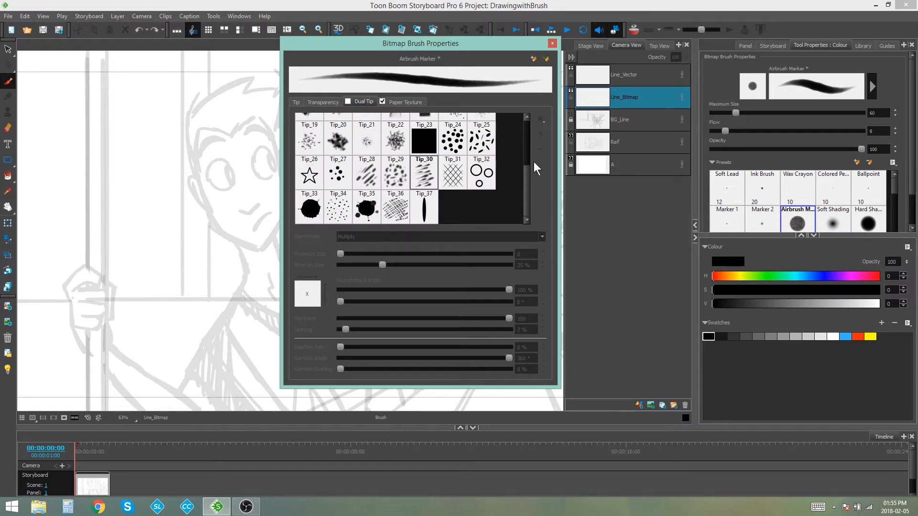
{"action": "left_click", "coordinate": [297, 101]}
{"action": "left_click", "coordinate": [357, 101]}
{"action": "left_click", "coordinate": [349, 101]}
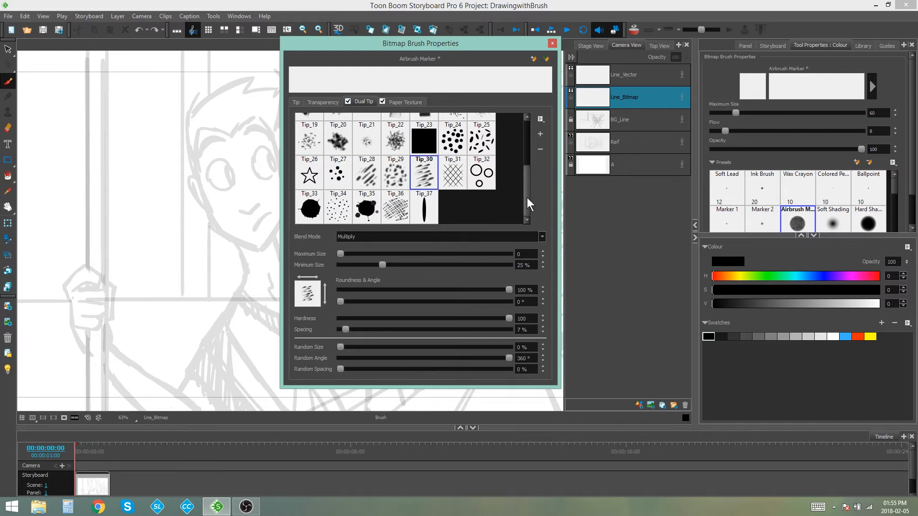
Choose Tip_02 as the brush's second tip and check the main tip settings.
{"action": "left_click_drag", "start_coordinate": [527, 197], "coordinate": [530, 156]}
{"action": "left_click", "coordinate": [429, 168]}
{"action": "left_click", "coordinate": [431, 139]}
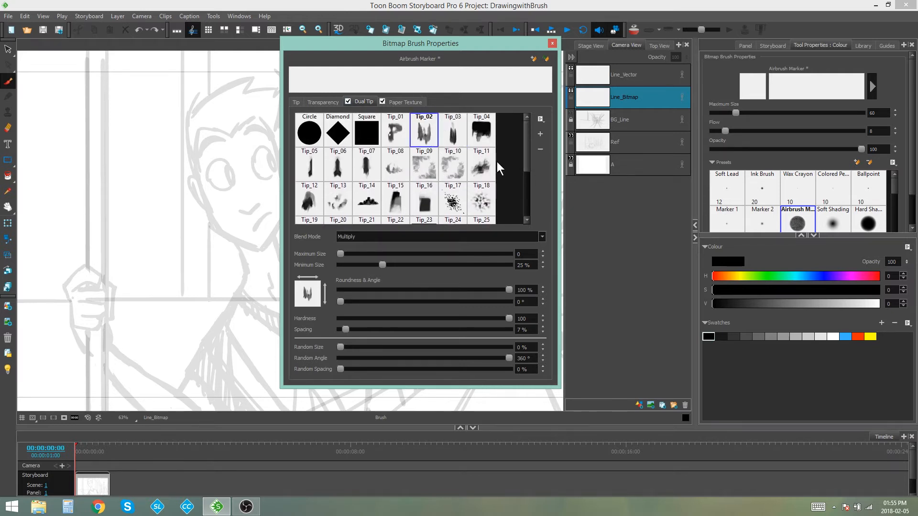
{"action": "mouse_move", "coordinate": [528, 157]}
{"action": "left_mouse_down"}
{"action": "mouse_move", "coordinate": [528, 205]}
{"action": "mouse_move", "coordinate": [526, 152]}
{"action": "left_mouse_up"}
{"action": "left_click", "coordinate": [291, 102]}
{"action": "left_click", "coordinate": [363, 102]}
Try the Colour Dodge blend mode for the dual tip and set it to Combine.
{"action": "left_click", "coordinate": [374, 236]}
{"action": "left_click", "coordinate": [369, 250]}
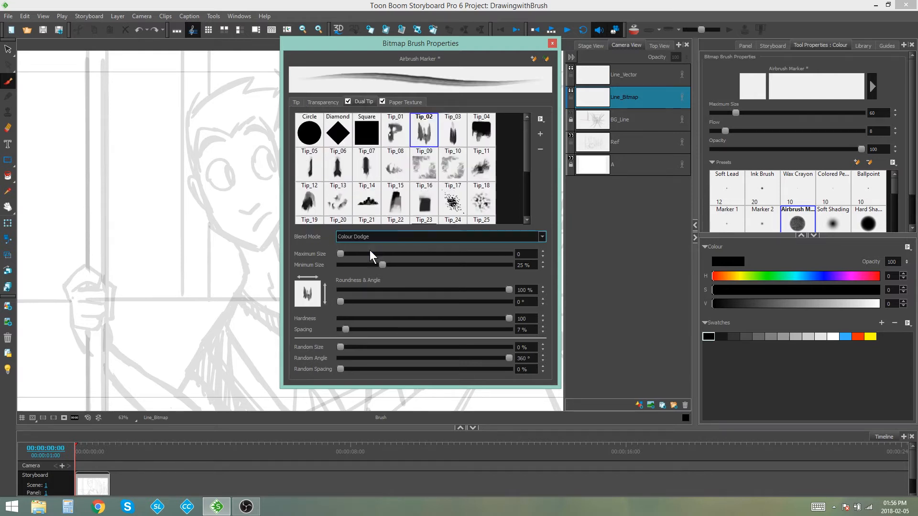
{"action": "left_click", "coordinate": [368, 237]}
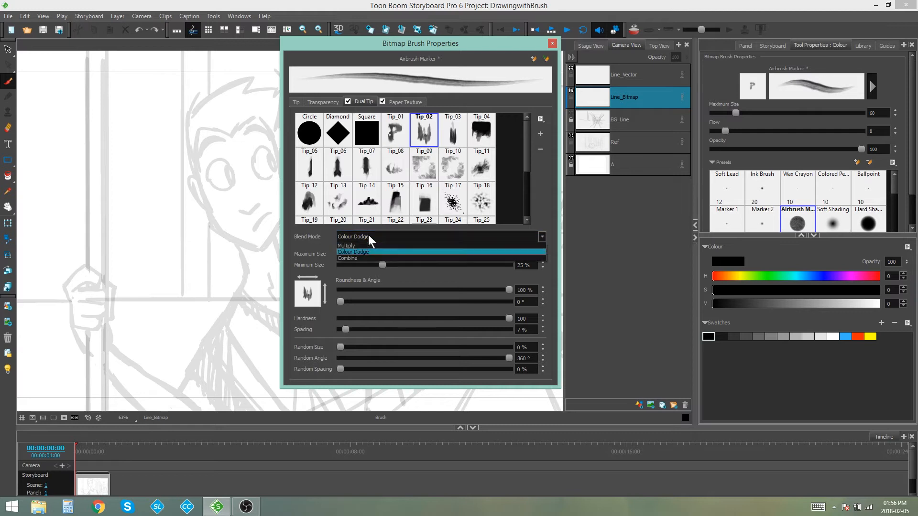
{"action": "left_click", "coordinate": [362, 257]}
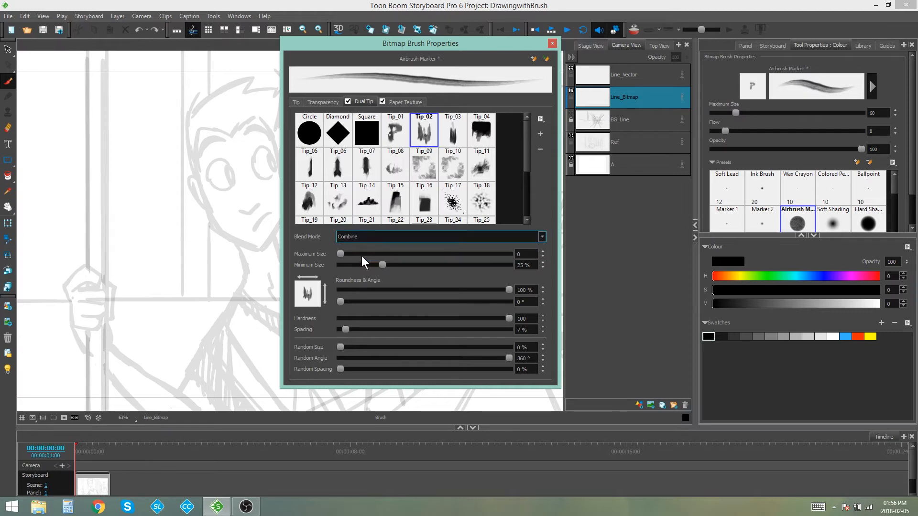
Go through the dual tip's blend modes and set it to Multiply.
{"action": "left_click", "coordinate": [397, 232]}
{"action": "left_click", "coordinate": [365, 244]}
{"action": "left_click", "coordinate": [363, 237]}
{"action": "left_click", "coordinate": [363, 252]}
{"action": "left_click", "coordinate": [363, 238]}
{"action": "left_click", "coordinate": [360, 256]}
{"action": "left_click", "coordinate": [363, 236]}
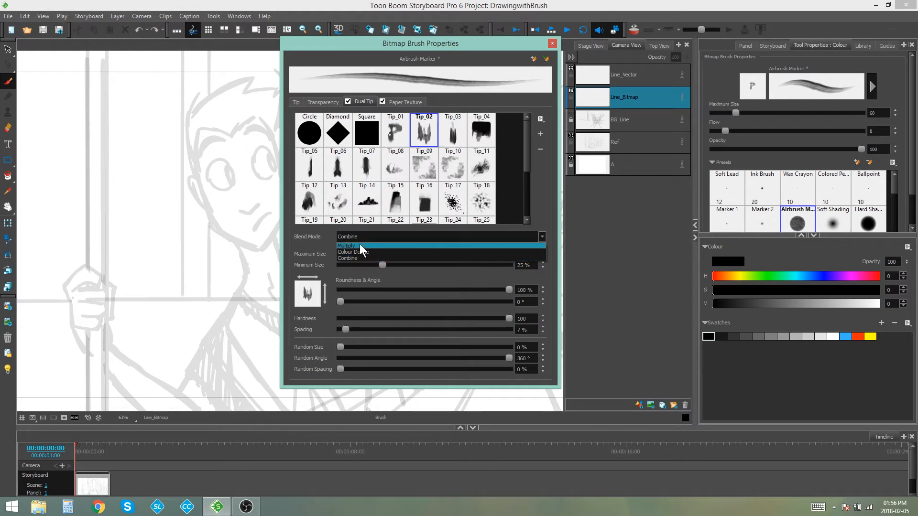
{"action": "left_click", "coordinate": [359, 244]}
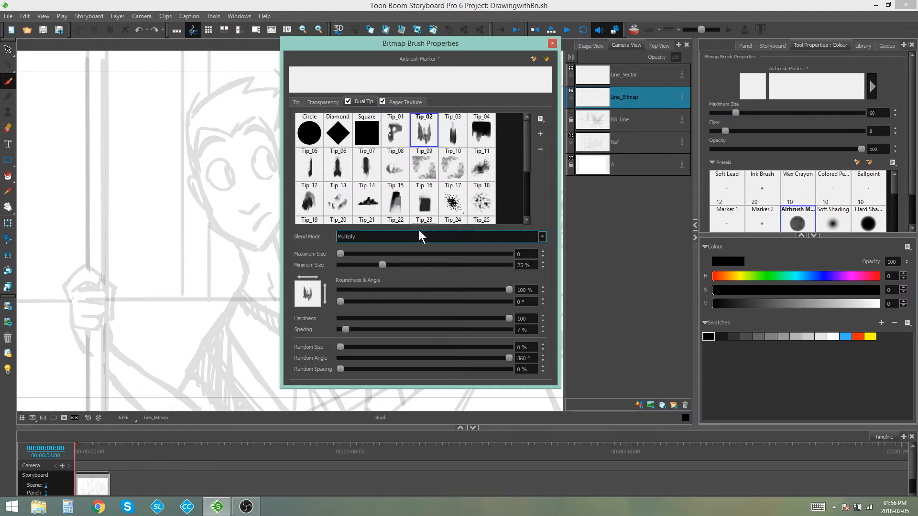
Choose Crayon as the brush's paper texture and disable the dual tip.
{"action": "left_click", "coordinate": [392, 103]}
{"action": "left_click", "coordinate": [367, 127]}
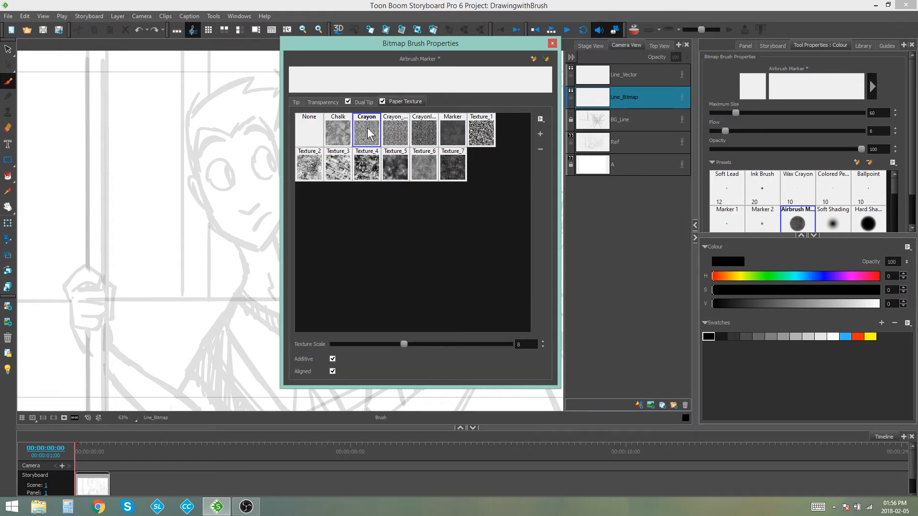
{"action": "left_click", "coordinate": [348, 101]}
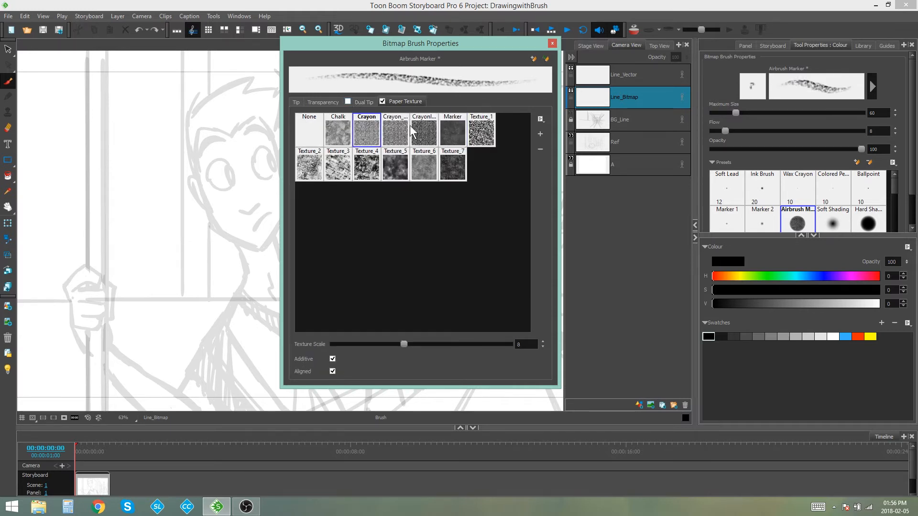
Try the Chalk paper texture with the Circle tip, and choose Tip_13 as the main tip.
{"action": "left_click", "coordinate": [338, 139]}
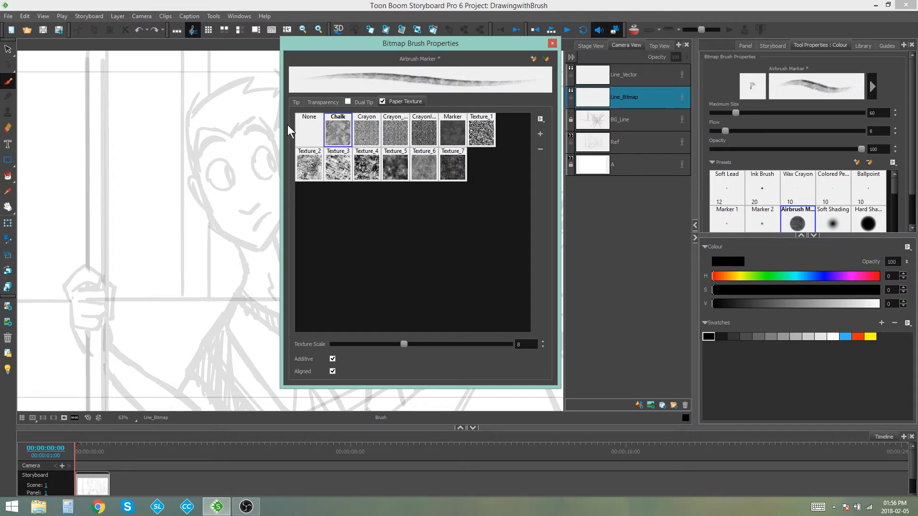
{"action": "left_click", "coordinate": [295, 103]}
{"action": "left_click", "coordinate": [312, 134]}
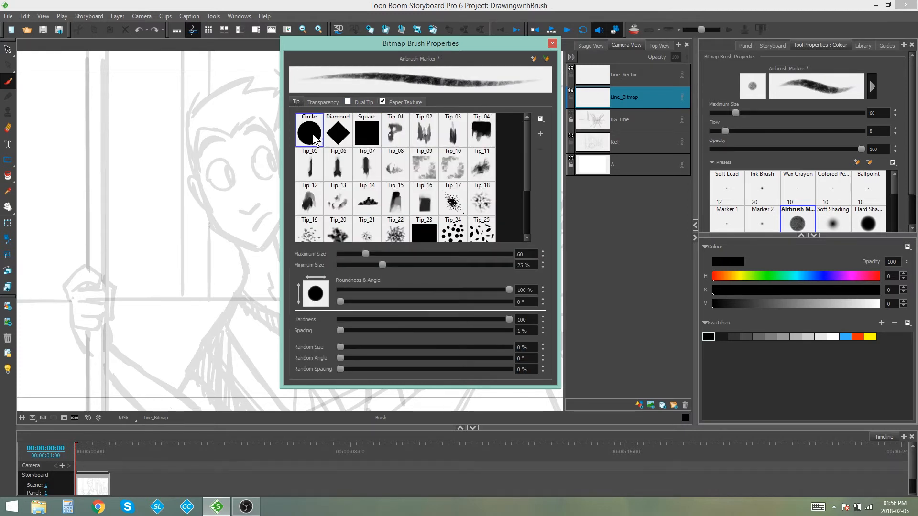
{"action": "left_click", "coordinate": [418, 102]}
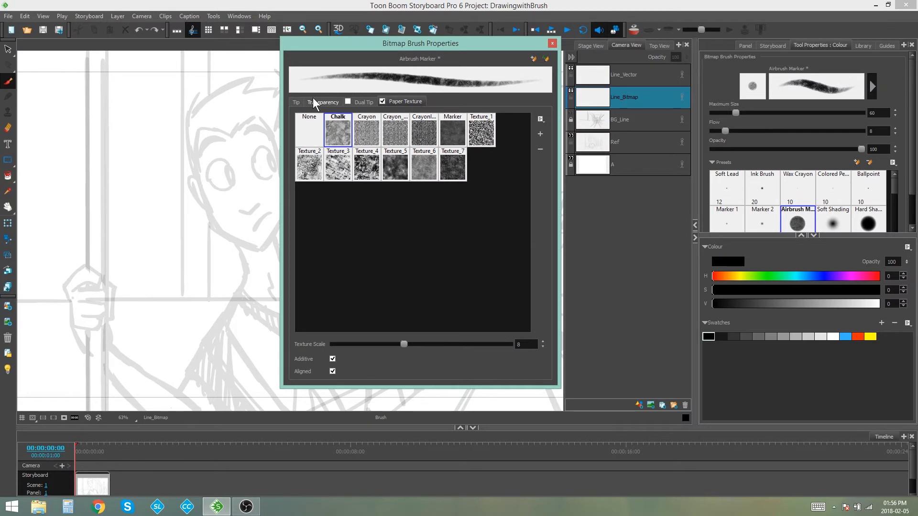
{"action": "left_click", "coordinate": [297, 103]}
{"action": "left_click", "coordinate": [334, 203]}
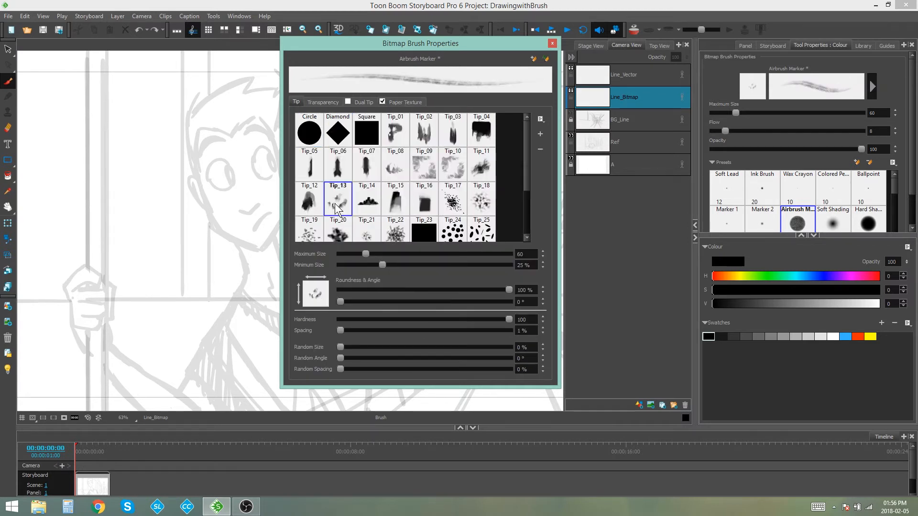
Set the brush's paper texture to Crayon and reduce the texture scale to 4.4.
{"action": "left_click", "coordinate": [423, 102]}
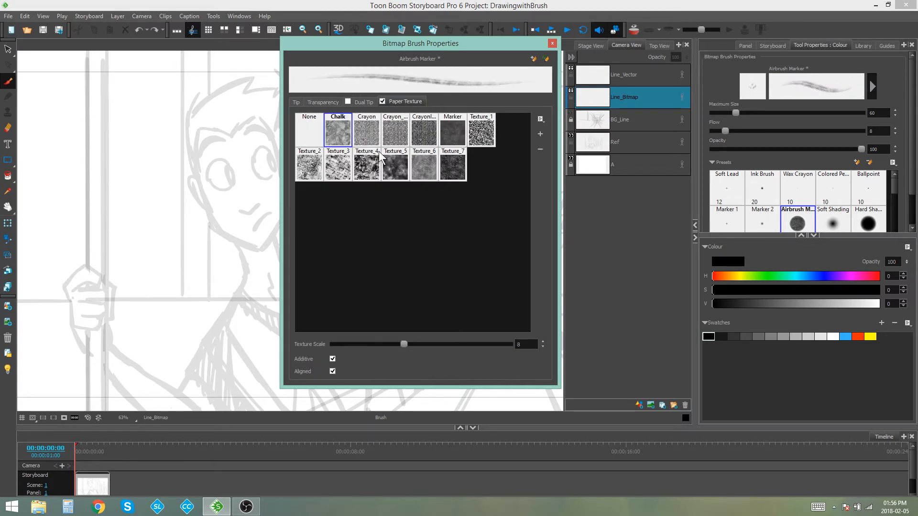
{"action": "left_click", "coordinate": [412, 162]}
{"action": "left_click", "coordinate": [372, 134]}
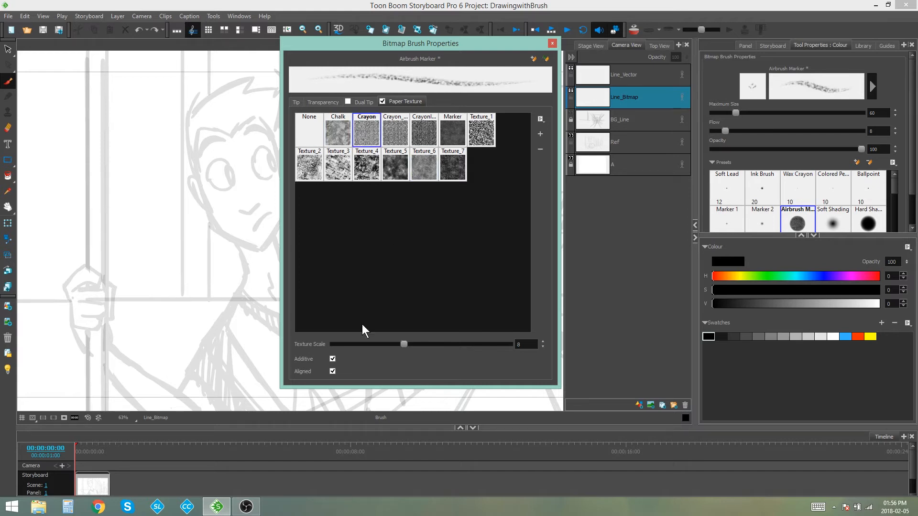
{"action": "mouse_move", "coordinate": [402, 343]}
{"action": "left_mouse_down"}
{"action": "mouse_move", "coordinate": [486, 340]}
{"action": "mouse_move", "coordinate": [371, 346]}
{"action": "left_mouse_up"}
{"action": "left_click", "coordinate": [332, 359]}
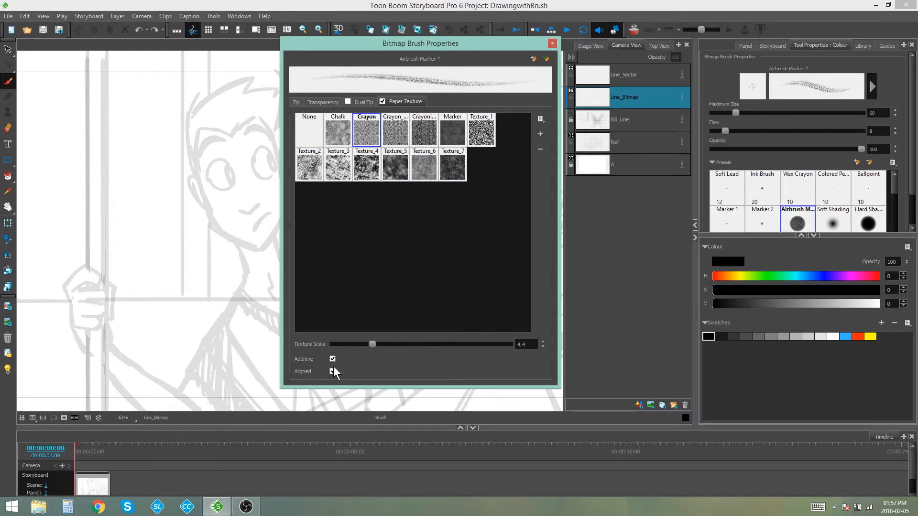
Paint a black stroke down the side of the man's face and cross it with an orange-red stroke in Draw Behind mode.
{"action": "left_click", "coordinate": [911, 200]}
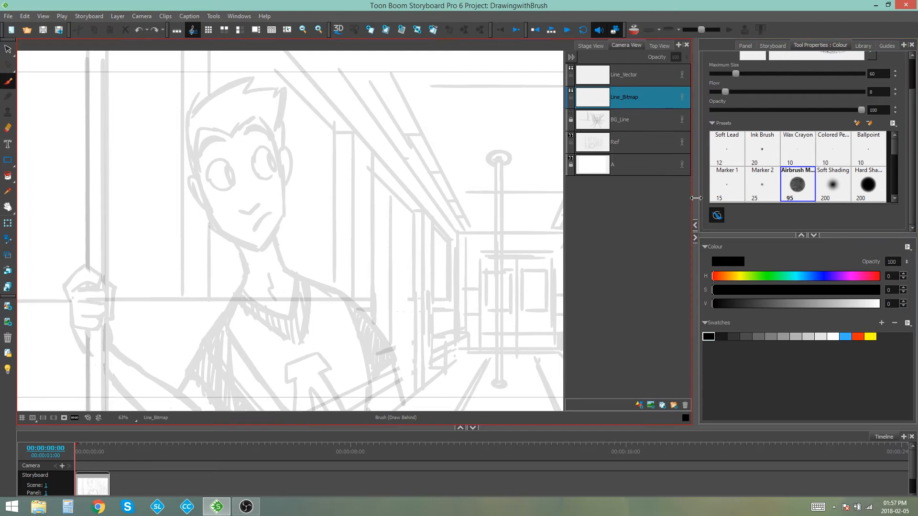
{"action": "left_click_drag", "start_coordinate": [193, 135], "coordinate": [223, 221]}
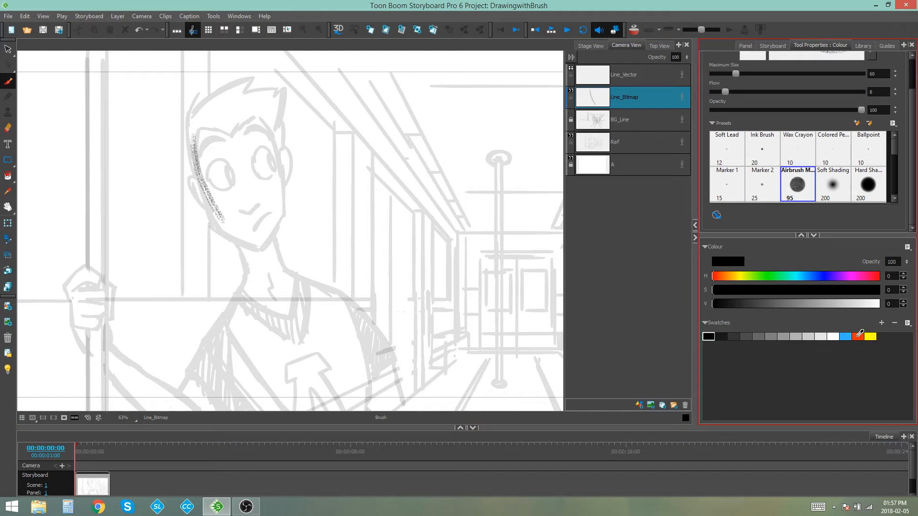
{"action": "left_click", "coordinate": [857, 337]}
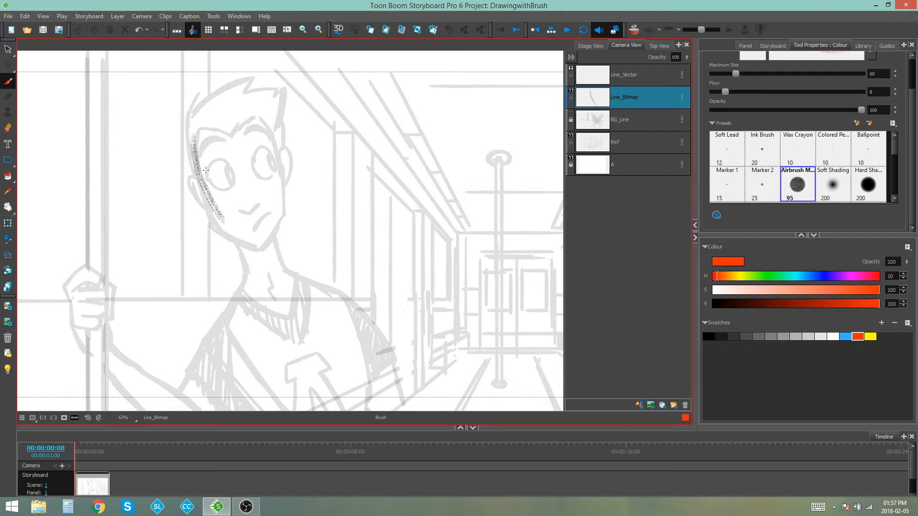
{"action": "left_click", "coordinate": [718, 215]}
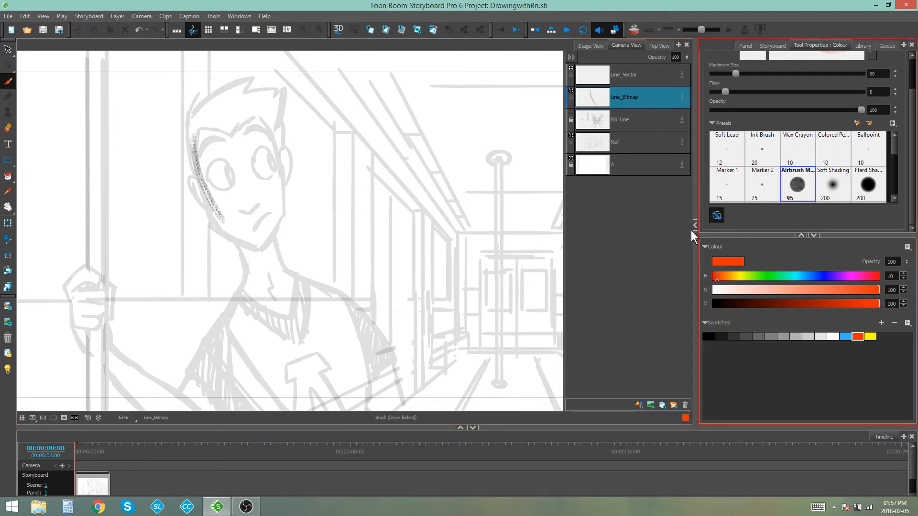
{"action": "left_click_drag", "start_coordinate": [210, 143], "coordinate": [212, 234]}
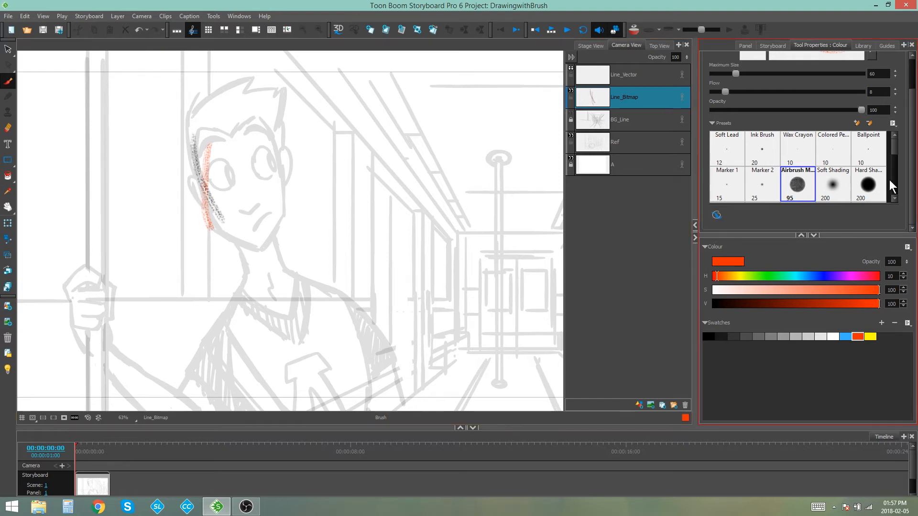
Select the black and orange-red test strokes on the Line_Bitmap layer and delete them.
{"action": "scroll", "coordinate": [772, 119], "scroll_direction": "up", "scroll_amount": 2}
{"action": "key", "text": "alt+v"}
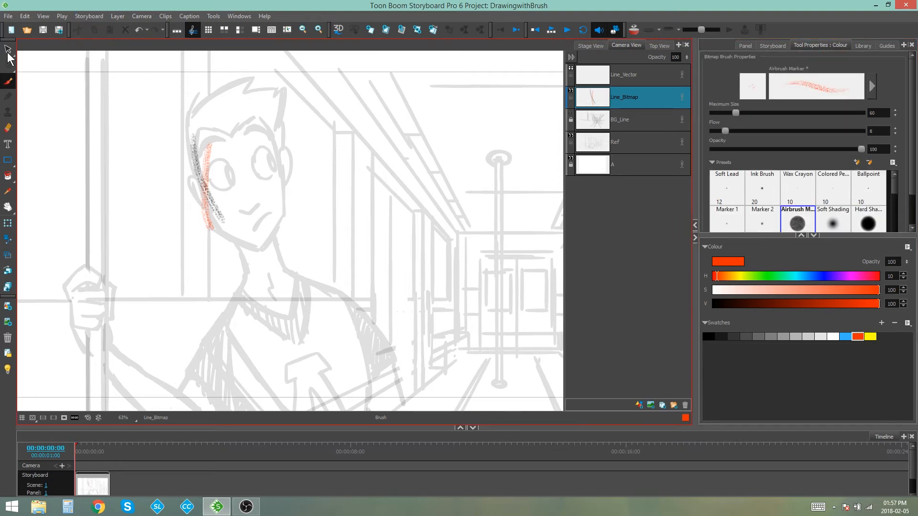
{"action": "left_click_drag", "start_coordinate": [246, 147], "coordinate": [266, 244]}
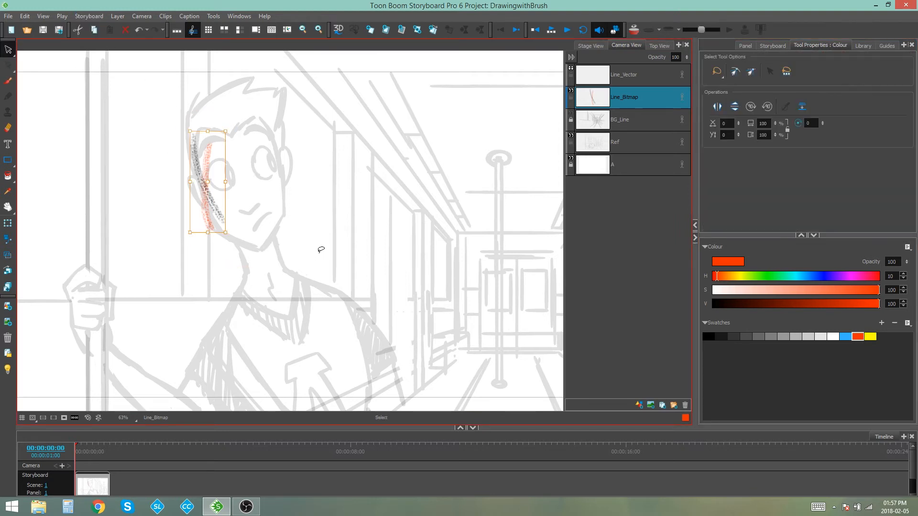
{"action": "key", "text": "Delete"}
On the Line_Vector layer, draw a black line along the side of the face and jaw with Brush 1.
{"action": "left_click", "coordinate": [650, 80]}
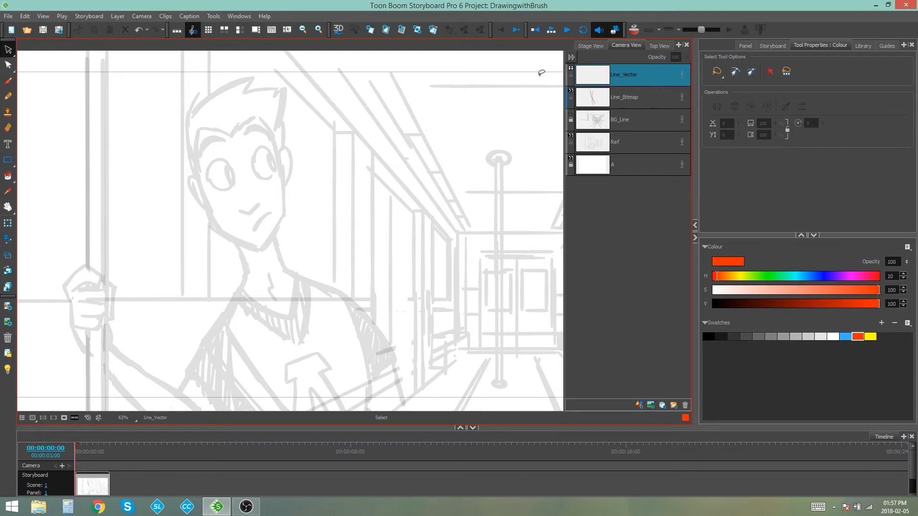
{"action": "key", "text": "alt+b"}
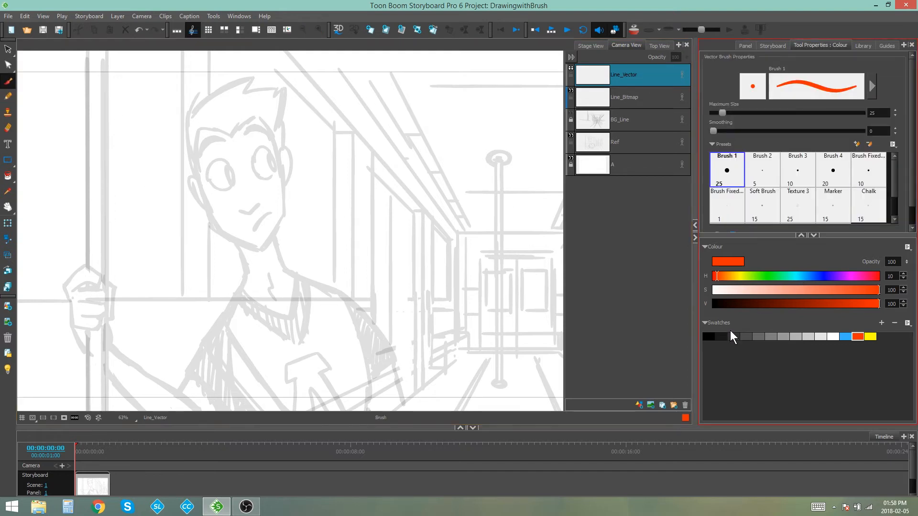
{"action": "left_click", "coordinate": [708, 336]}
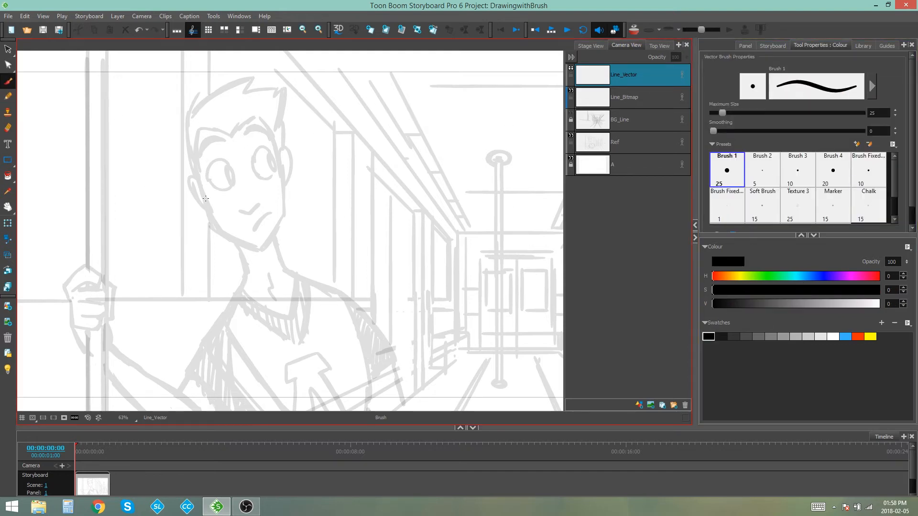
{"action": "left_click_drag", "start_coordinate": [193, 163], "coordinate": [222, 241]}
{"action": "key", "text": "ctrl+z"}
{"action": "mouse_move", "coordinate": [194, 160]}
{"action": "left_mouse_down"}
{"action": "mouse_move", "coordinate": [216, 226]}
{"action": "mouse_move", "coordinate": [247, 243]}
{"action": "left_mouse_up"}
Move the cheek stroke and the jaw stroke away from each other as separate vector objects.
{"action": "key", "text": "2"}
{"action": "key", "text": "2"}
{"action": "key", "text": "2"}
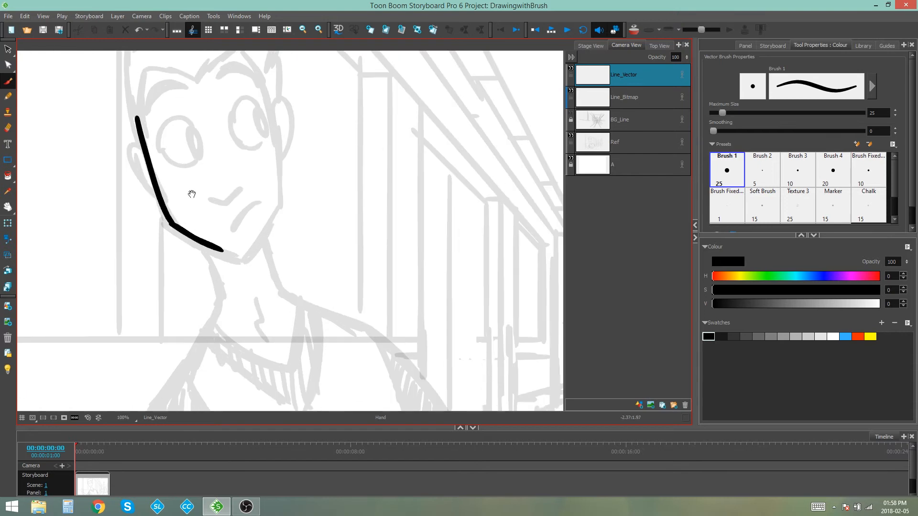
{"action": "left_click_drag", "start_coordinate": [192, 192], "coordinate": [266, 206]}
{"action": "left_click", "coordinate": [8, 50]}
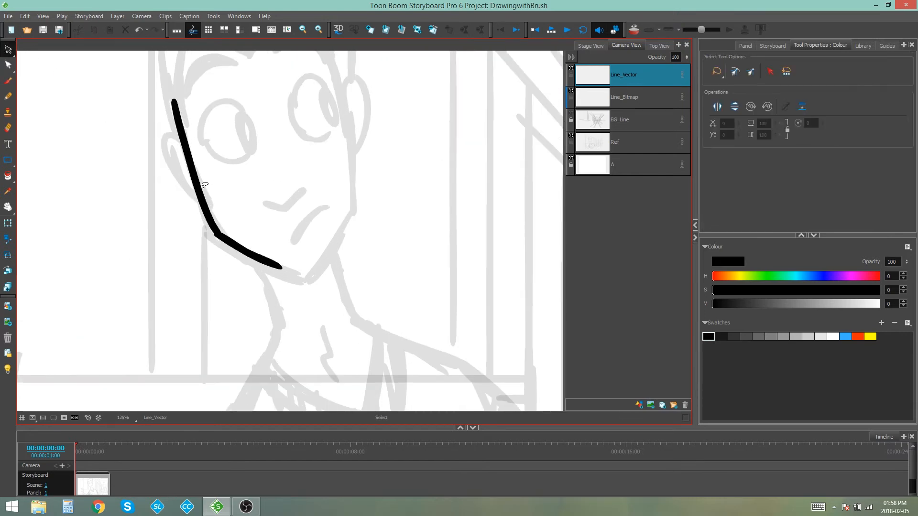
{"action": "left_click", "coordinate": [205, 185]}
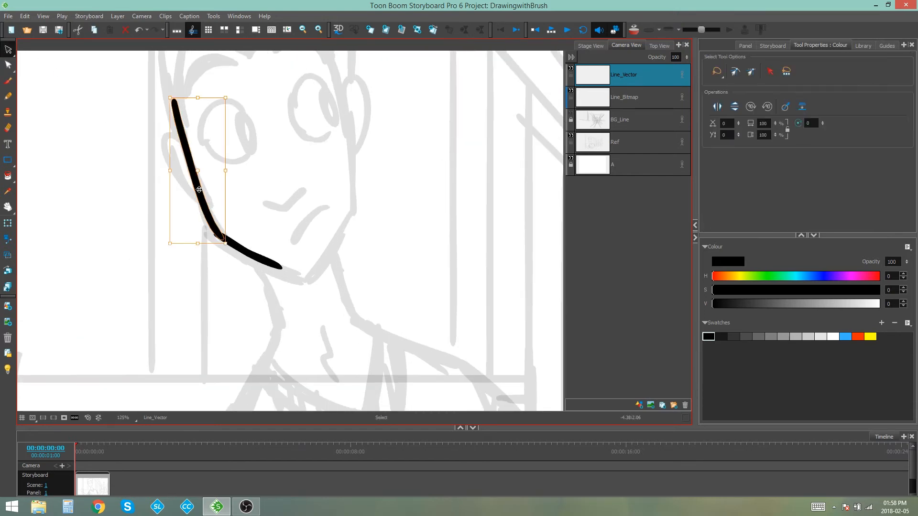
{"action": "mouse_move", "coordinate": [199, 187]}
{"action": "left_mouse_down"}
{"action": "mouse_move", "coordinate": [211, 158]}
{"action": "mouse_move", "coordinate": [212, 184]}
{"action": "left_mouse_up"}
{"action": "left_click", "coordinate": [246, 250]}
{"action": "left_click_drag", "start_coordinate": [245, 249], "coordinate": [243, 299]}
{"action": "left_click", "coordinate": [274, 209]}
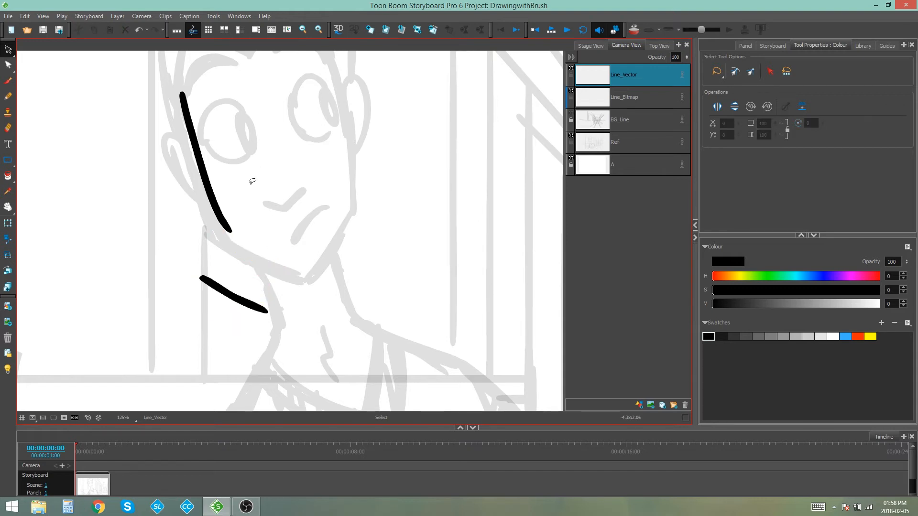
Undo the moves of the cheek and jaw strokes.
{"action": "key", "text": "ctrl+z"}
{"action": "key", "text": "ctrl+z"}
{"action": "key", "text": "ctrl+z"}
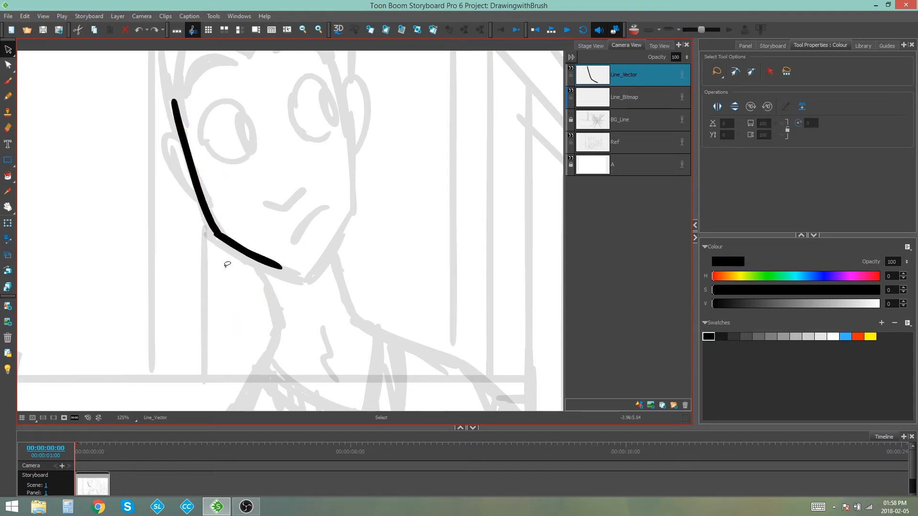
Examine the edge of the vector jaw line at very high magnification, and return to a wider view.
{"action": "key", "text": "2"}
{"action": "key", "text": "2"}
{"action": "key", "text": "2"}
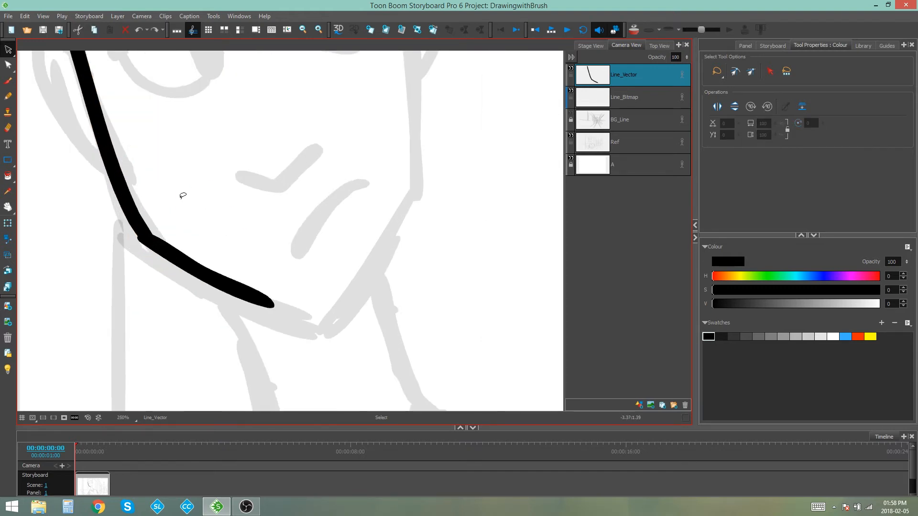
{"action": "key", "text": "2"}
{"action": "key", "text": "2"}
{"action": "key", "text": "2"}
{"action": "key", "text": "2"}
{"action": "key", "text": "2"}
{"action": "key", "text": "2"}
{"action": "key", "text": "2"}
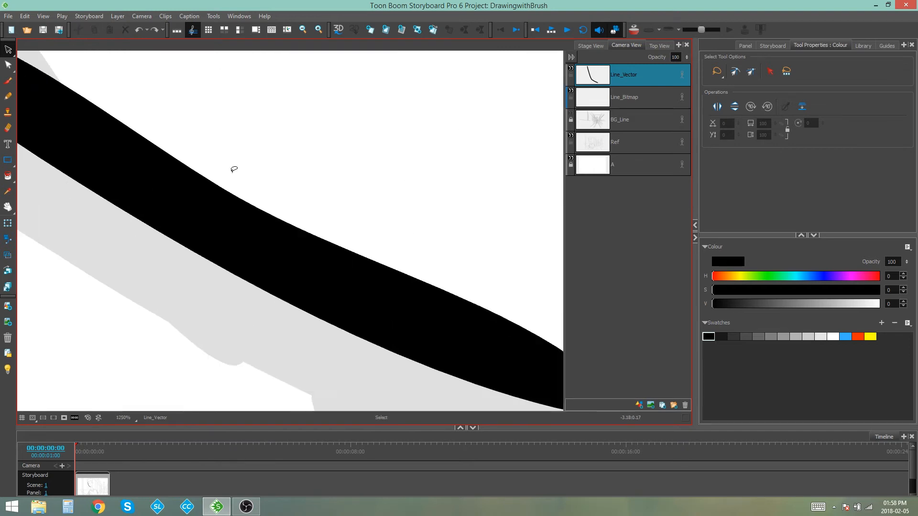
{"action": "key", "text": "2"}
{"action": "key", "text": "2"}
{"action": "key", "text": "2"}
{"action": "key", "text": "2"}
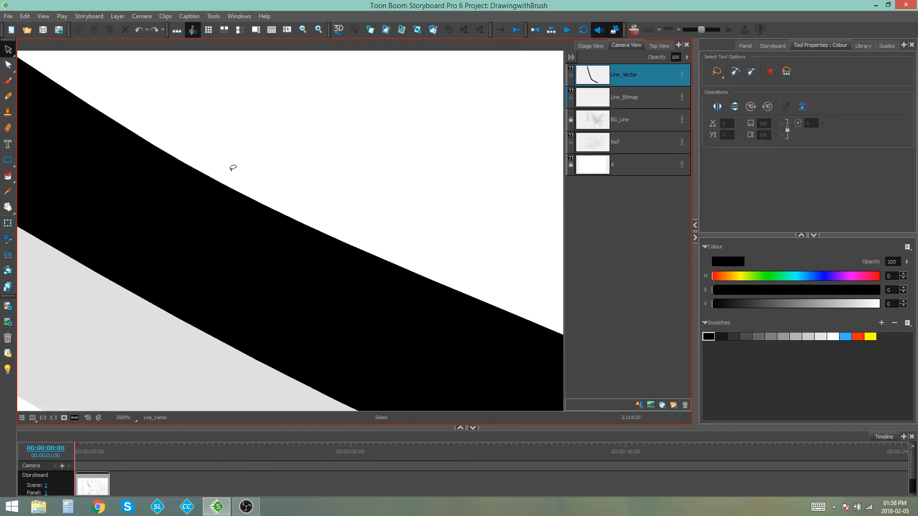
{"action": "key", "text": "1"}
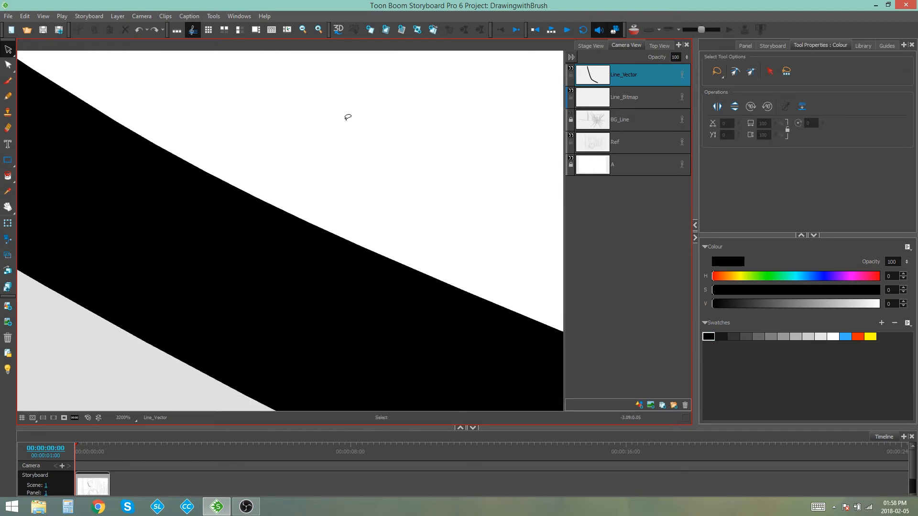
{"action": "key", "text": "1"}
{"action": "key", "text": "1"}
{"action": "key", "text": "1"}
{"action": "key", "text": "1"}
{"action": "key", "text": "1"}
{"action": "key", "text": "1"}
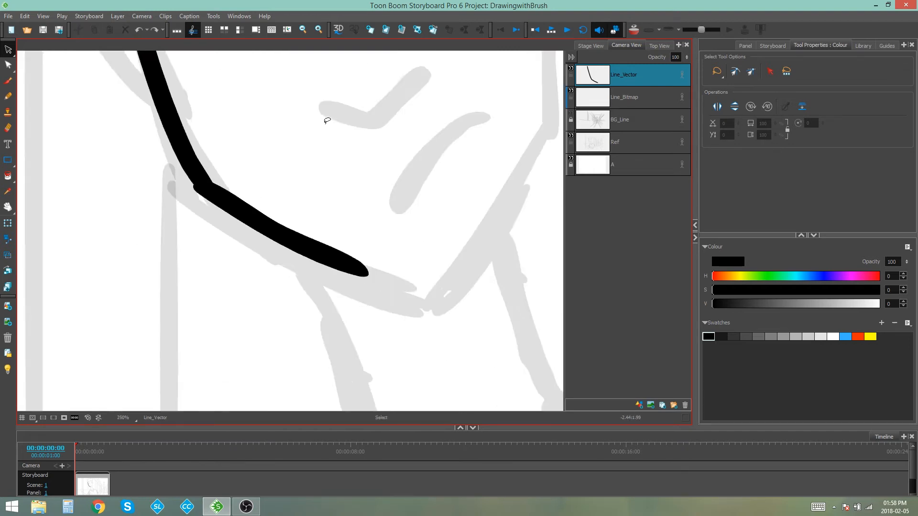
Set the vector brush's smoothing to 57.7 and draw two long black test strokes beside the man's head.
{"action": "key", "text": "alt+b"}
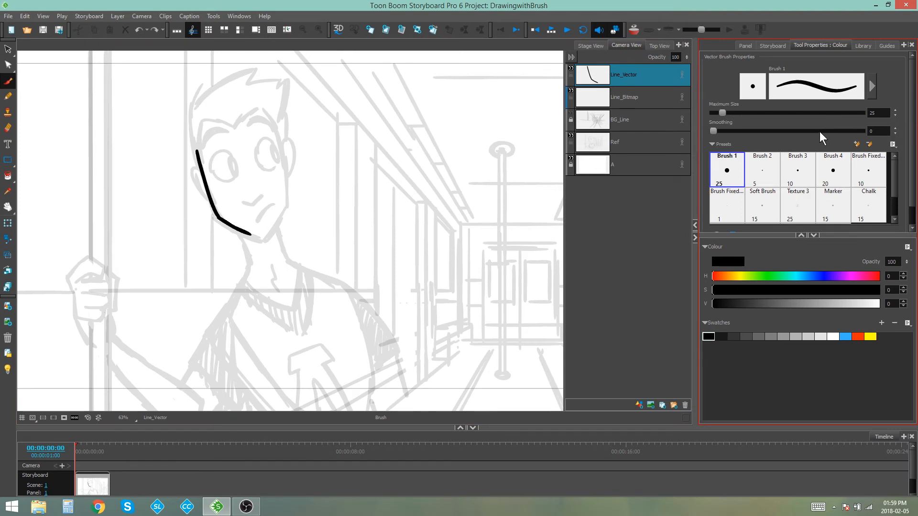
{"action": "scroll", "coordinate": [910, 158], "scroll_direction": "down", "scroll_amount": 1}
{"action": "scroll", "coordinate": [910, 158], "scroll_direction": "up", "scroll_amount": 1}
{"action": "left_click_drag", "start_coordinate": [730, 131], "coordinate": [798, 130]}
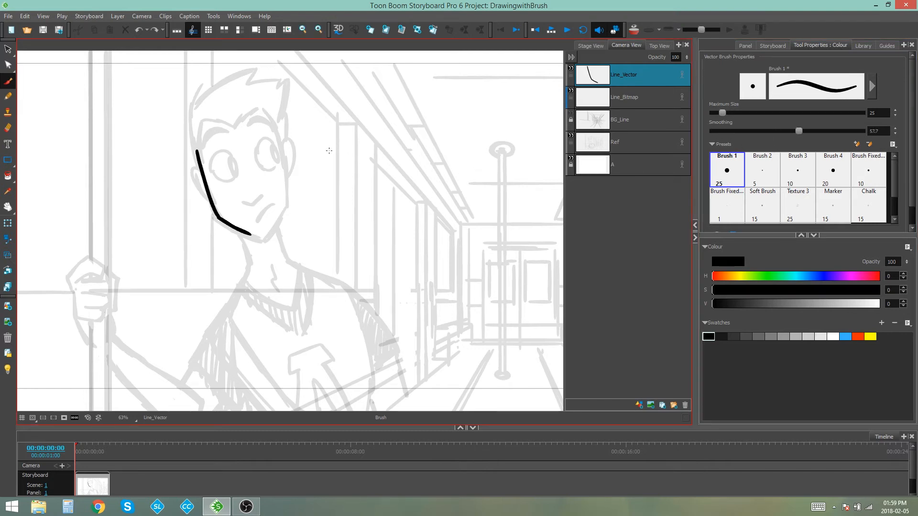
{"action": "left_click_drag", "start_coordinate": [325, 119], "coordinate": [333, 209]}
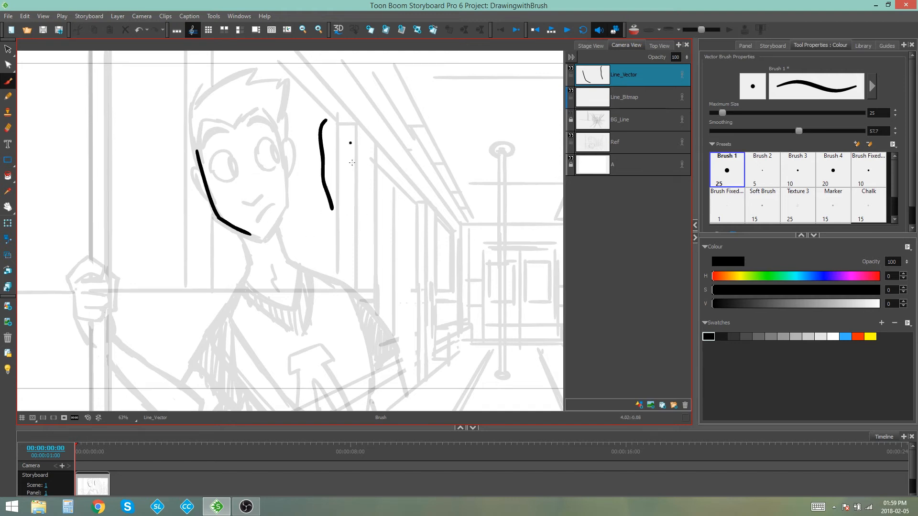
{"action": "left_click_drag", "start_coordinate": [352, 162], "coordinate": [382, 270]}
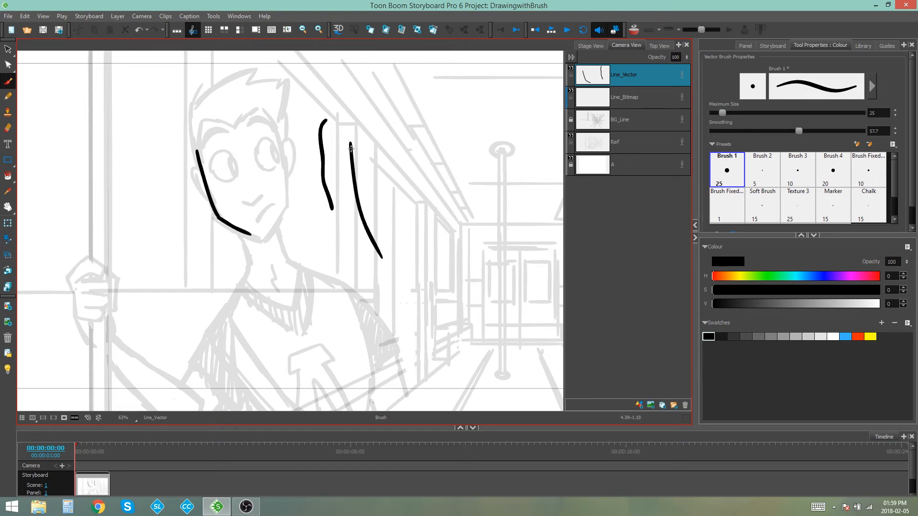
Undo the two long test strokes beside the man's head and set the vector brush's smoothing to 30.1.
{"action": "key", "text": "2"}
{"action": "key", "text": "ctrl+z"}
{"action": "key", "text": "ctrl+z"}
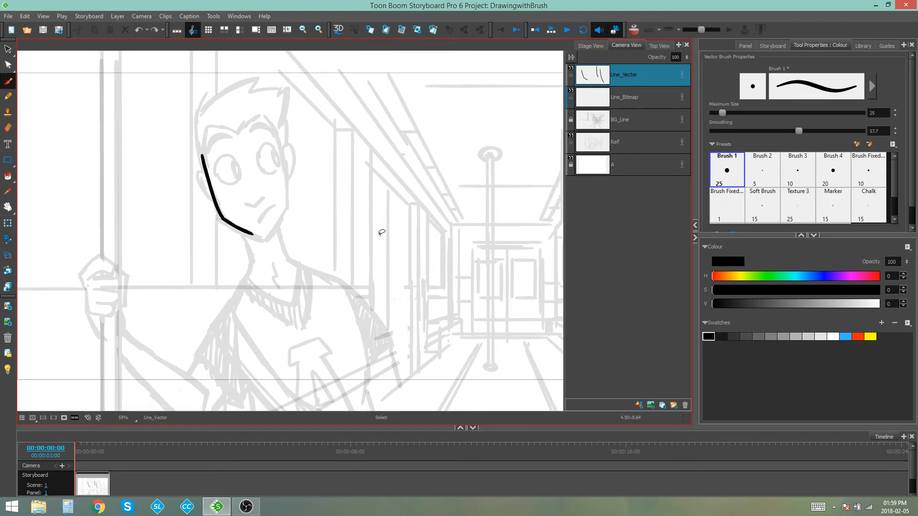
{"action": "left_click_drag", "start_coordinate": [798, 131], "coordinate": [756, 131]}
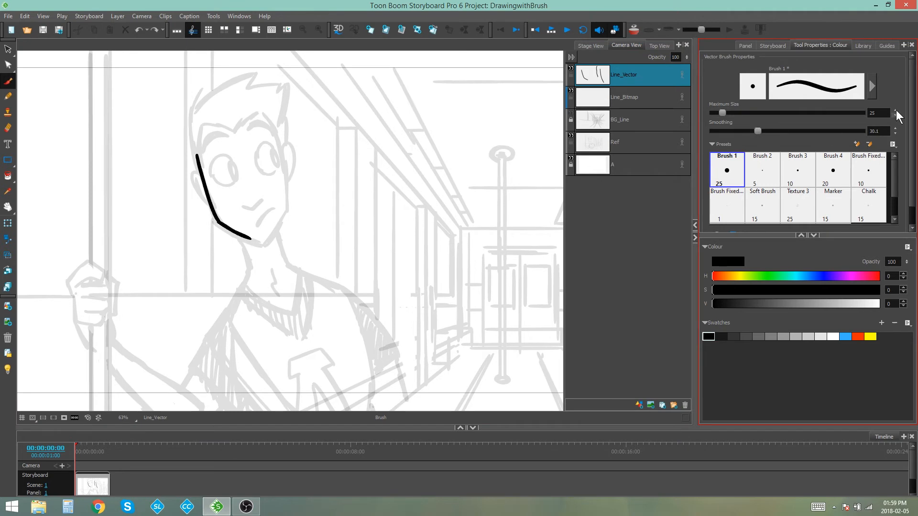
Browse the vector brush presets, choose Texture 4 and draw a curved textured test stroke beside the man's face.
{"action": "scroll", "coordinate": [913, 135], "scroll_direction": "down", "scroll_amount": 2}
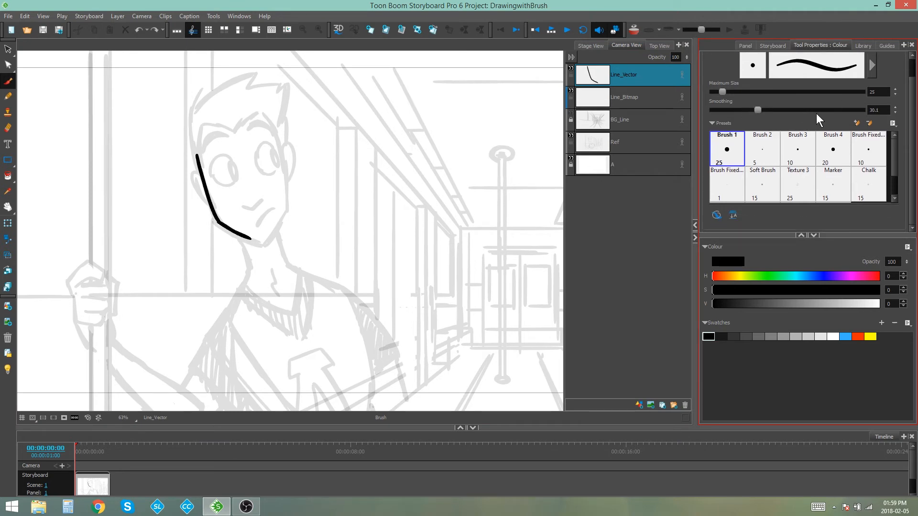
{"action": "scroll", "coordinate": [913, 136], "scroll_direction": "up", "scroll_amount": 2}
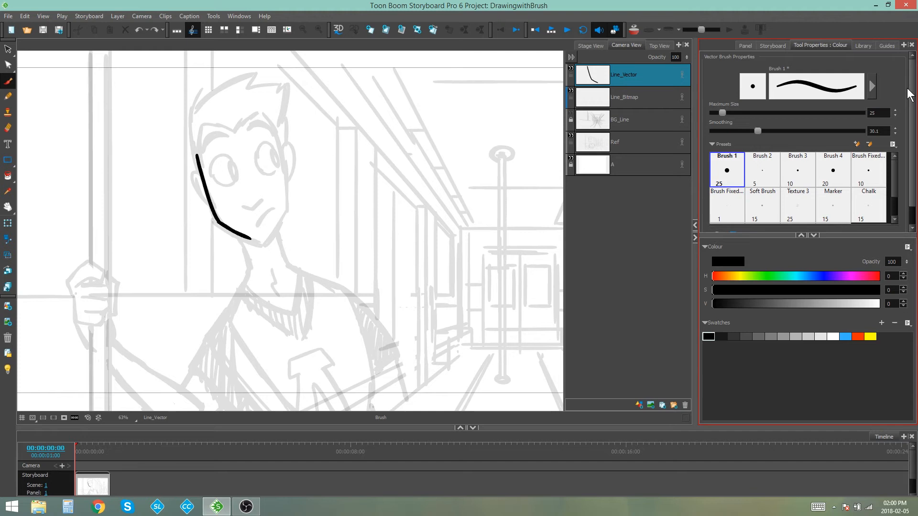
{"action": "scroll", "coordinate": [912, 98], "scroll_direction": "down", "scroll_amount": 2}
{"action": "scroll", "coordinate": [889, 168], "scroll_direction": "down", "scroll_amount": 1}
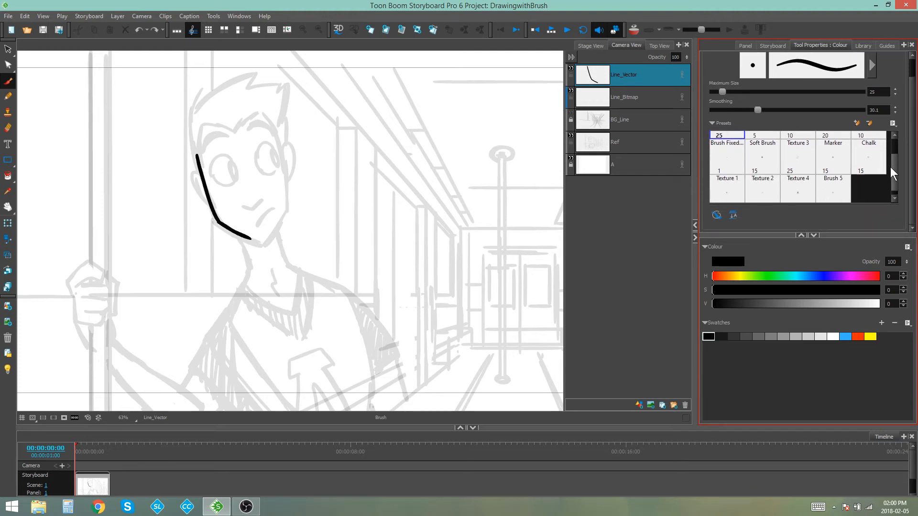
{"action": "scroll", "coordinate": [891, 167], "scroll_direction": "up", "scroll_amount": 1}
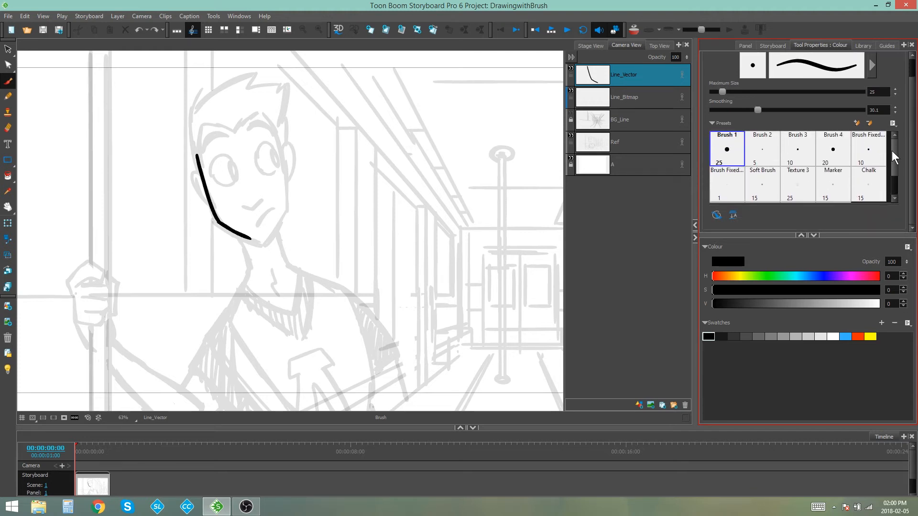
{"action": "scroll", "coordinate": [891, 150], "scroll_direction": "down", "scroll_amount": 1}
{"action": "left_click", "coordinate": [872, 152]}
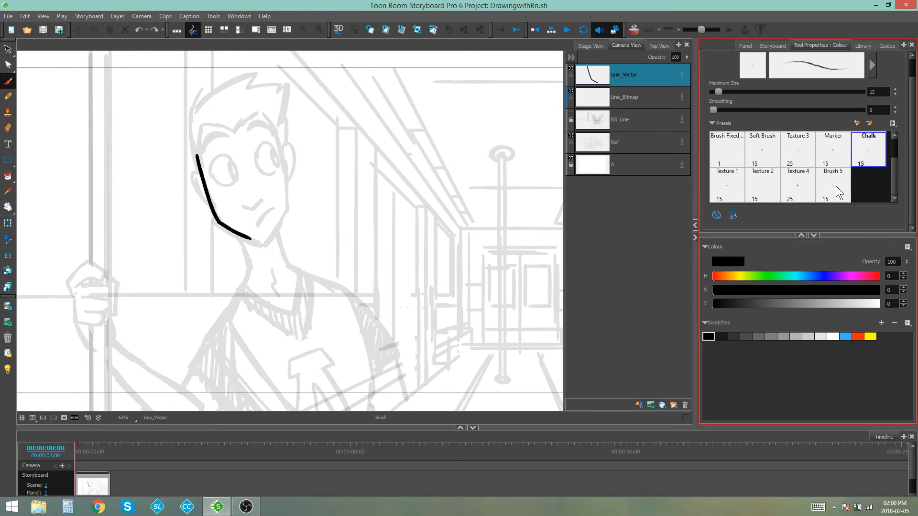
{"action": "left_click", "coordinate": [795, 194]}
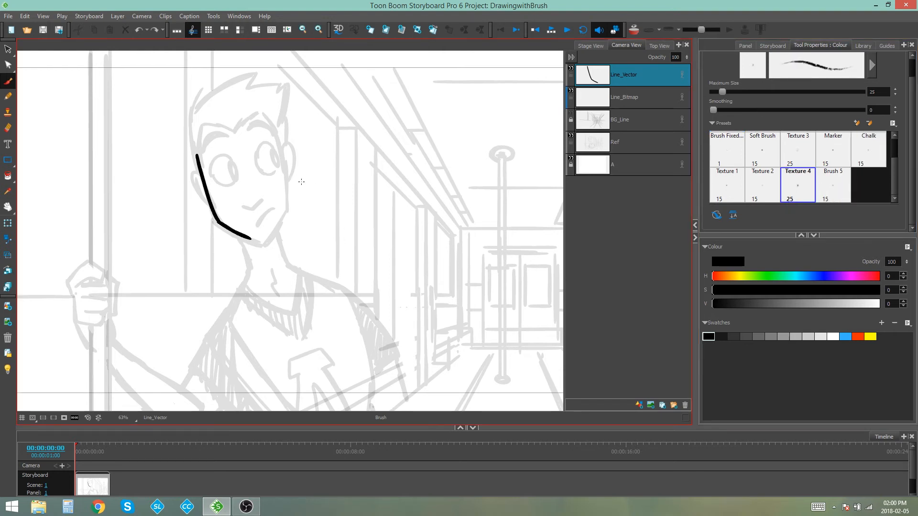
{"action": "left_click_drag", "start_coordinate": [304, 162], "coordinate": [345, 263]}
Select the textured test stroke and pull its middle outward with the Contour Editor.
{"action": "left_click", "coordinate": [8, 49]}
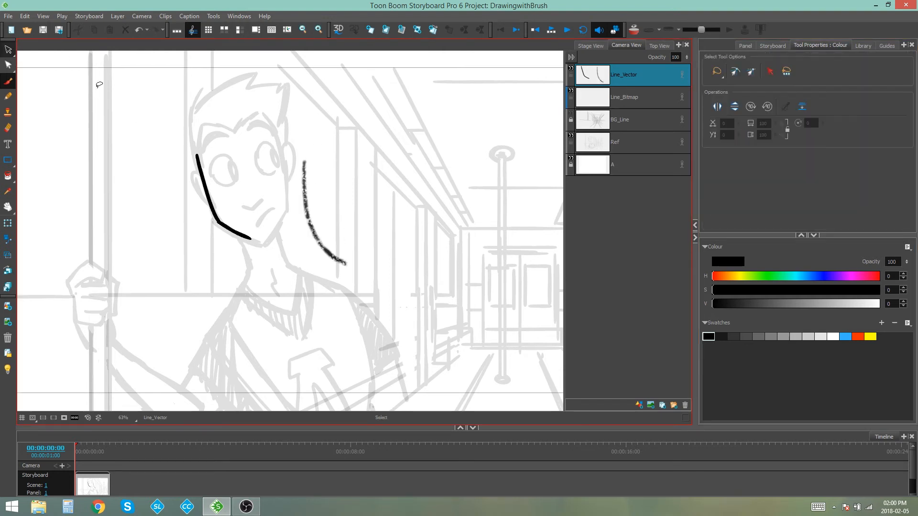
{"action": "left_click", "coordinate": [311, 218]}
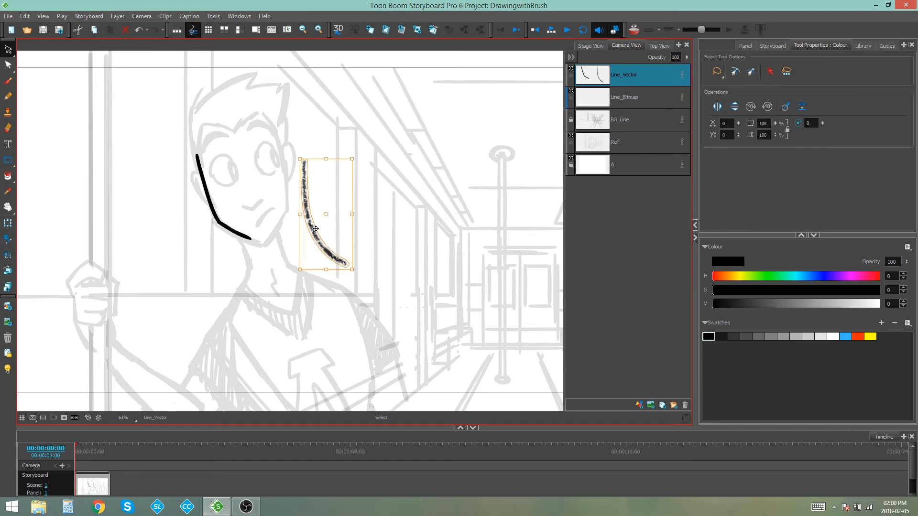
{"action": "left_click", "coordinate": [9, 66]}
{"action": "left_click_drag", "start_coordinate": [312, 210], "coordinate": [340, 209]}
{"action": "left_click", "coordinate": [353, 188]}
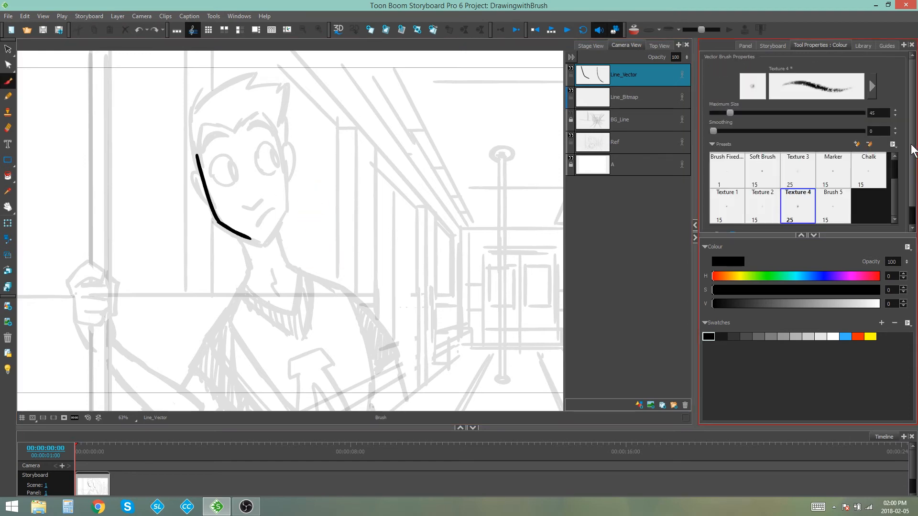
Move the vector cheek and jaw strokes apart with the Select tool, and undo the moves.
{"action": "left_click_drag", "start_coordinate": [911, 150], "coordinate": [911, 174]}
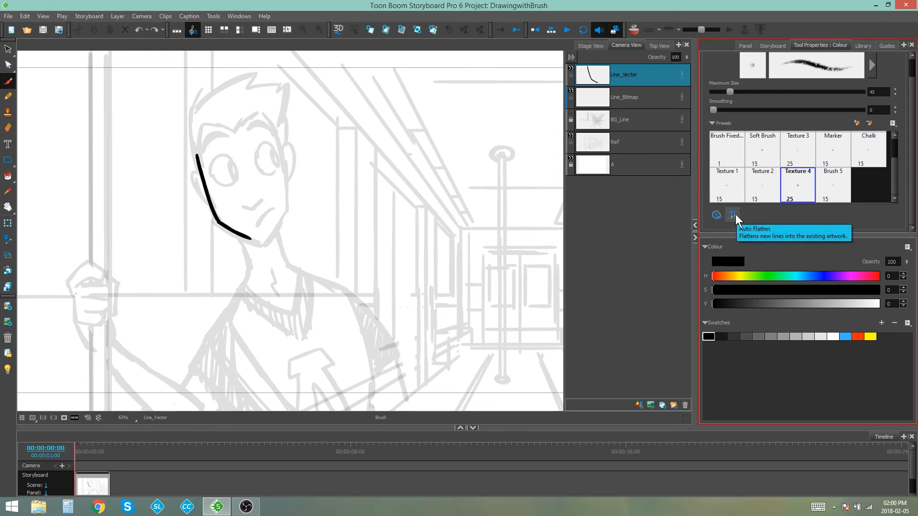
{"action": "left_click", "coordinate": [8, 49]}
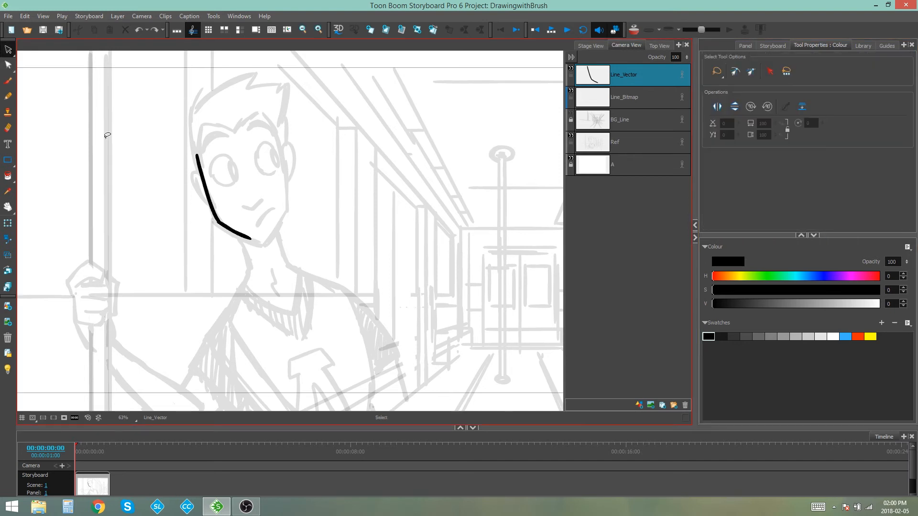
{"action": "left_click", "coordinate": [207, 204]}
{"action": "left_click", "coordinate": [233, 254]}
{"action": "key", "text": "2"}
{"action": "mouse_move", "coordinate": [237, 187]}
{"action": "left_mouse_down"}
{"action": "mouse_move", "coordinate": [167, 189]}
{"action": "mouse_move", "coordinate": [215, 239]}
{"action": "mouse_move", "coordinate": [206, 200]}
{"action": "left_mouse_up"}
{"action": "left_click", "coordinate": [259, 271]}
{"action": "key", "text": "2"}
{"action": "left_click", "coordinate": [200, 232]}
{"action": "left_click", "coordinate": [171, 199]}
{"action": "mouse_move", "coordinate": [160, 181]}
{"action": "left_mouse_down"}
{"action": "mouse_move", "coordinate": [153, 195]}
{"action": "mouse_move", "coordinate": [187, 243]}
{"action": "left_mouse_up"}
{"action": "left_click", "coordinate": [261, 200]}
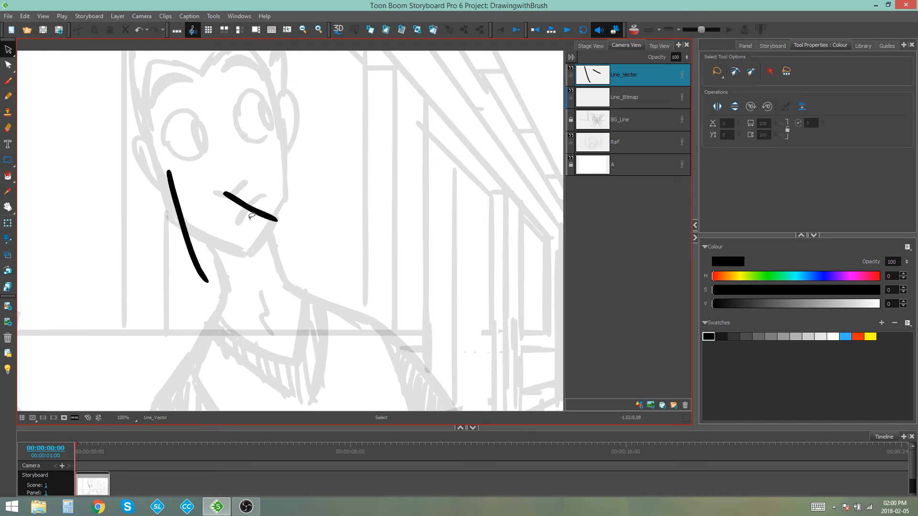
{"action": "key", "text": "ctrl+z"}
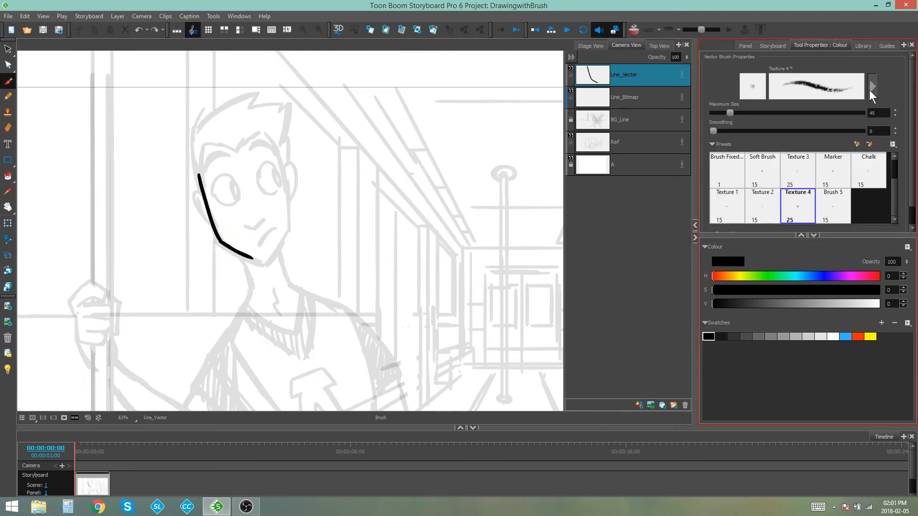
Open the Vector Brush Properties of the Texture 4 brush and show its tip settings.
{"action": "left_click", "coordinate": [872, 89]}
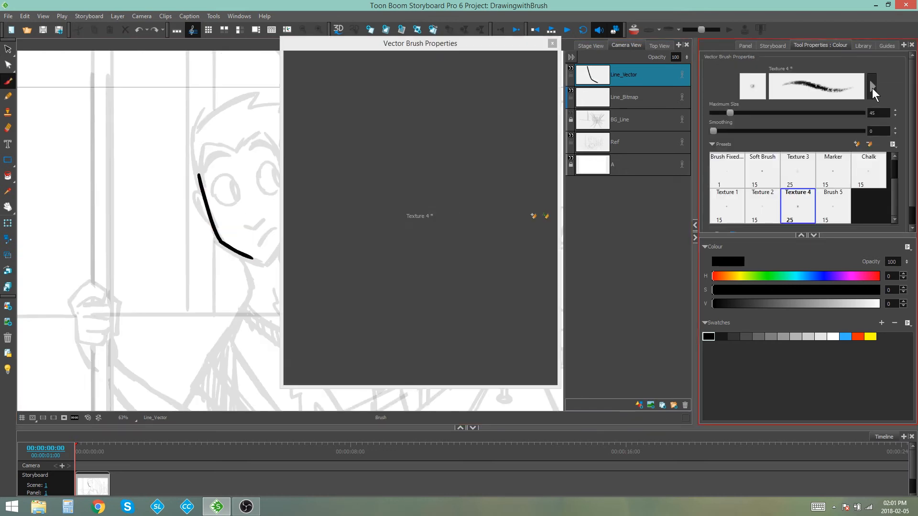
{"action": "mouse_move", "coordinate": [383, 45]}
{"action": "left_mouse_down"}
{"action": "mouse_move", "coordinate": [399, 48]}
{"action": "mouse_move", "coordinate": [363, 51]}
{"action": "left_mouse_up"}
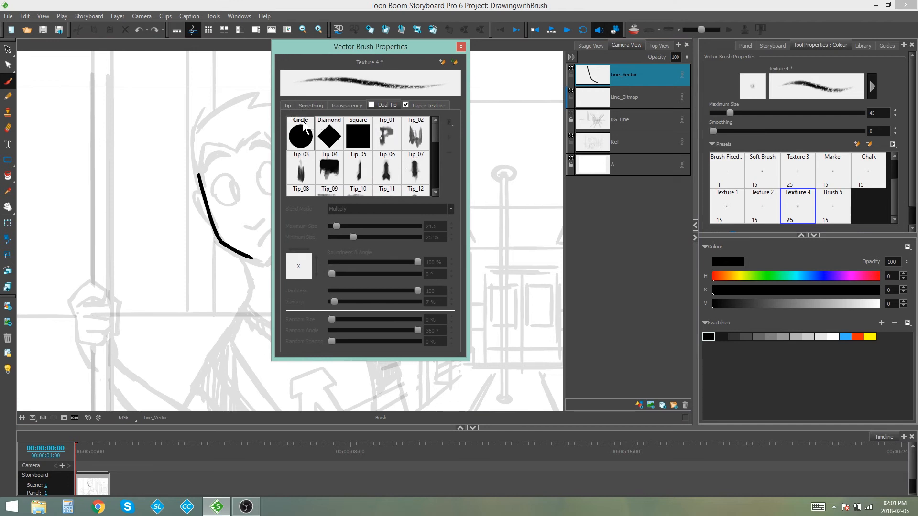
{"action": "left_click", "coordinate": [288, 105]}
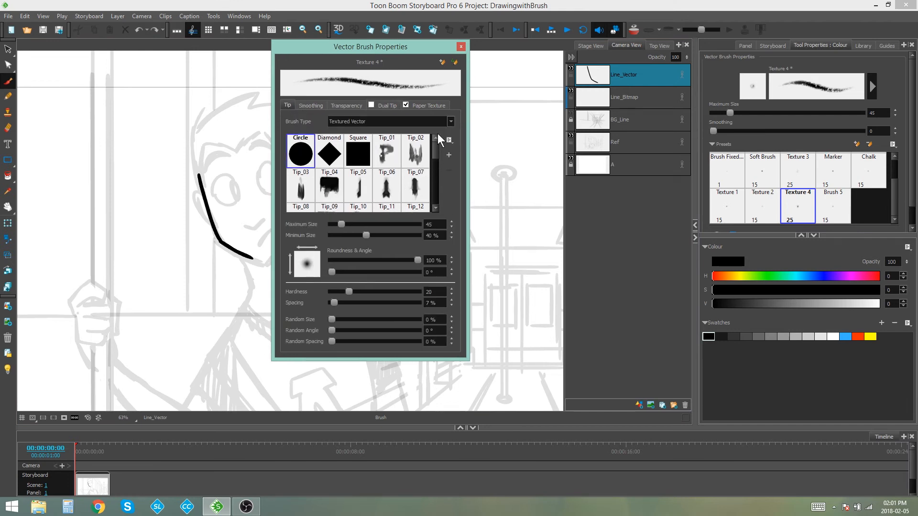
{"action": "left_click_drag", "start_coordinate": [447, 56], "coordinate": [478, 56]}
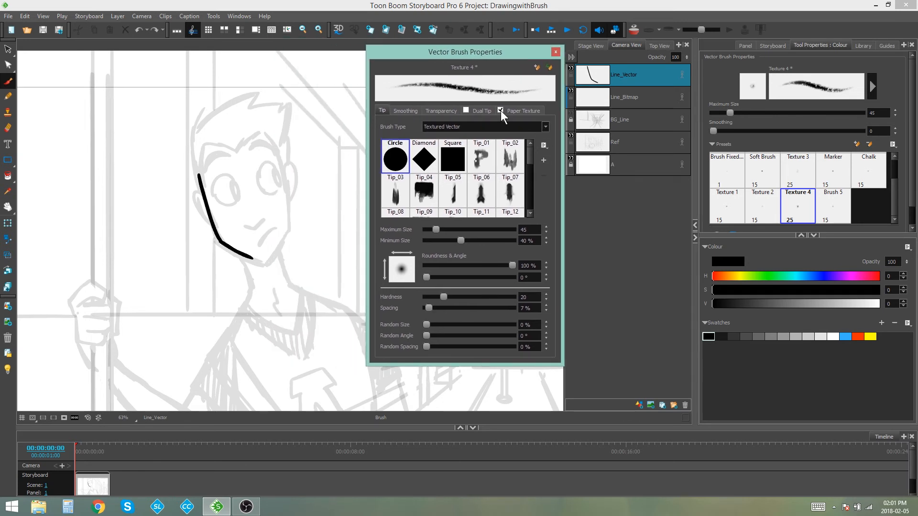
{"action": "mouse_move", "coordinate": [531, 154]}
{"action": "left_mouse_down"}
{"action": "mouse_move", "coordinate": [532, 208]}
{"action": "mouse_move", "coordinate": [529, 152]}
{"action": "left_mouse_up"}
Switch the brush type back and forth between Solid Vector and Textured Vector to compare their available tips, ending on Textured Vector.
{"action": "left_click", "coordinate": [491, 128]}
{"action": "left_click", "coordinate": [444, 139]}
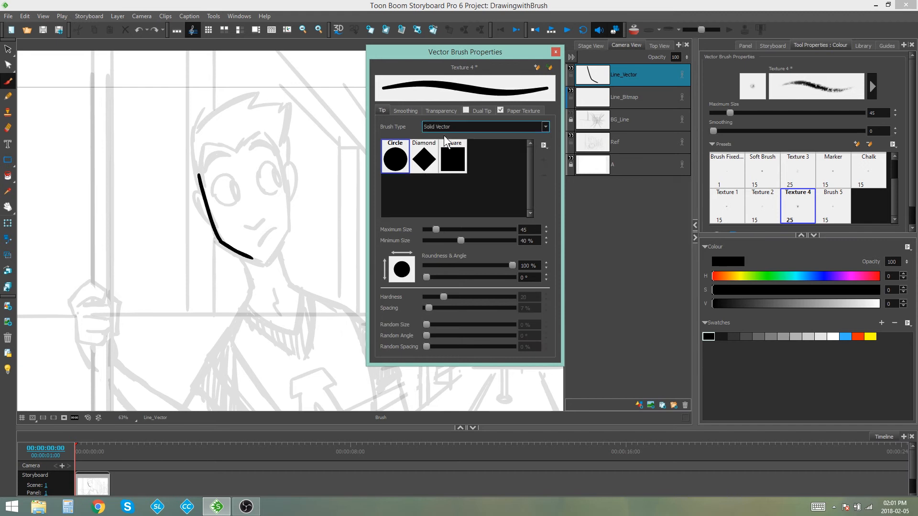
{"action": "left_click", "coordinate": [458, 128]}
{"action": "left_click", "coordinate": [443, 139]}
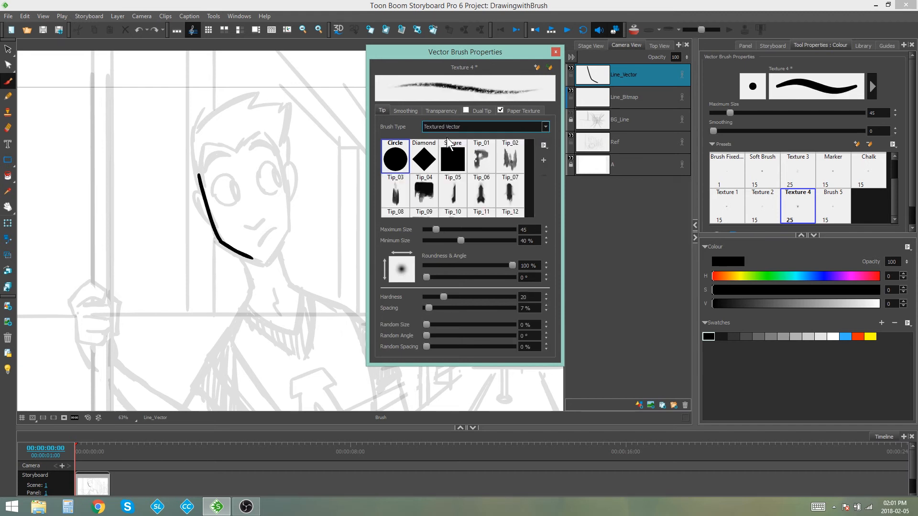
{"action": "left_click", "coordinate": [463, 127]}
{"action": "left_click", "coordinate": [459, 142]}
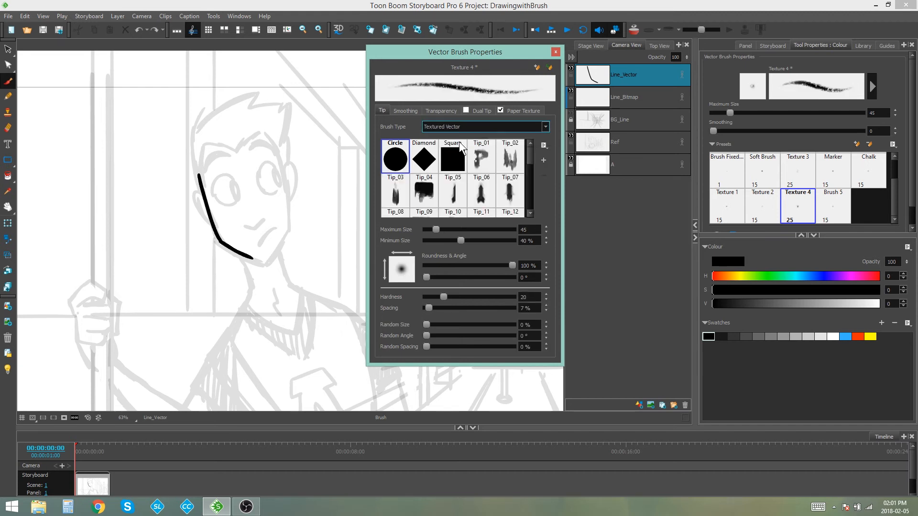
{"action": "mouse_move", "coordinate": [526, 160]}
{"action": "left_mouse_down"}
{"action": "mouse_move", "coordinate": [530, 208]}
{"action": "mouse_move", "coordinate": [528, 148]}
{"action": "left_mouse_up"}
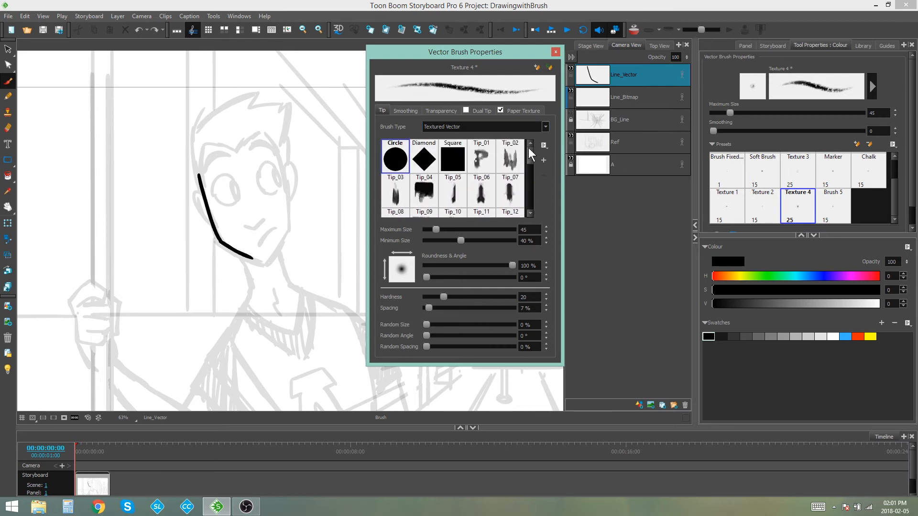
{"action": "left_click", "coordinate": [467, 127]}
{"action": "left_click", "coordinate": [452, 134]}
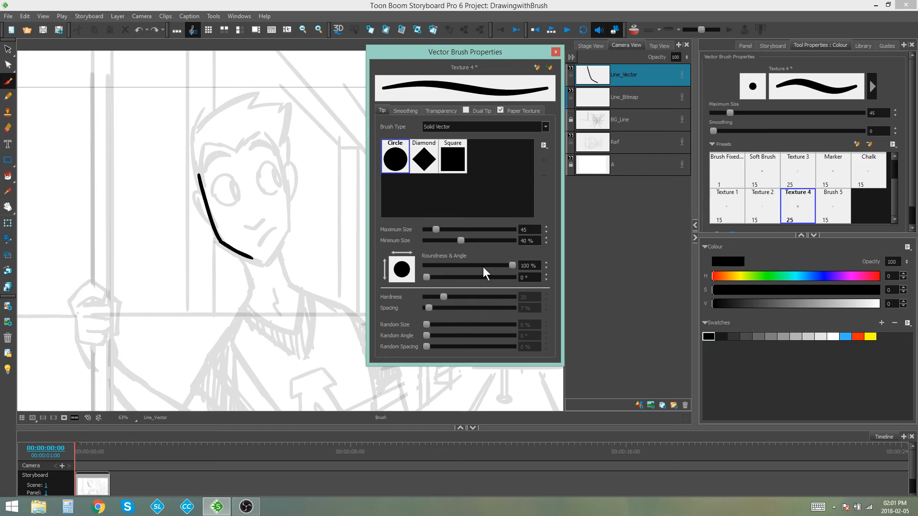
{"action": "left_click", "coordinate": [504, 126]}
{"action": "left_click", "coordinate": [437, 141]}
Choose a cloudy textured tip for the brush, turn off Paper Texture and close the brush properties.
{"action": "left_click_drag", "start_coordinate": [530, 158], "coordinate": [529, 170]}
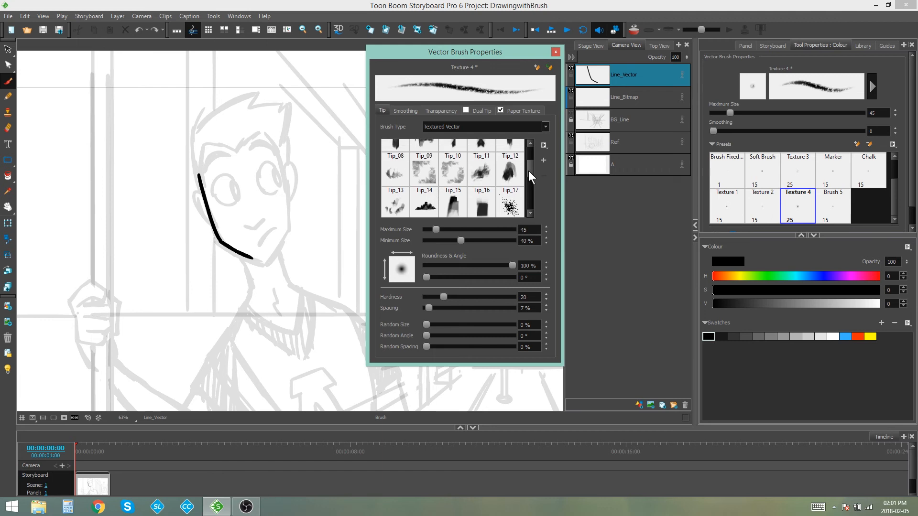
{"action": "left_click", "coordinate": [437, 173]}
{"action": "left_click", "coordinate": [500, 111]}
{"action": "left_click", "coordinate": [556, 52]}
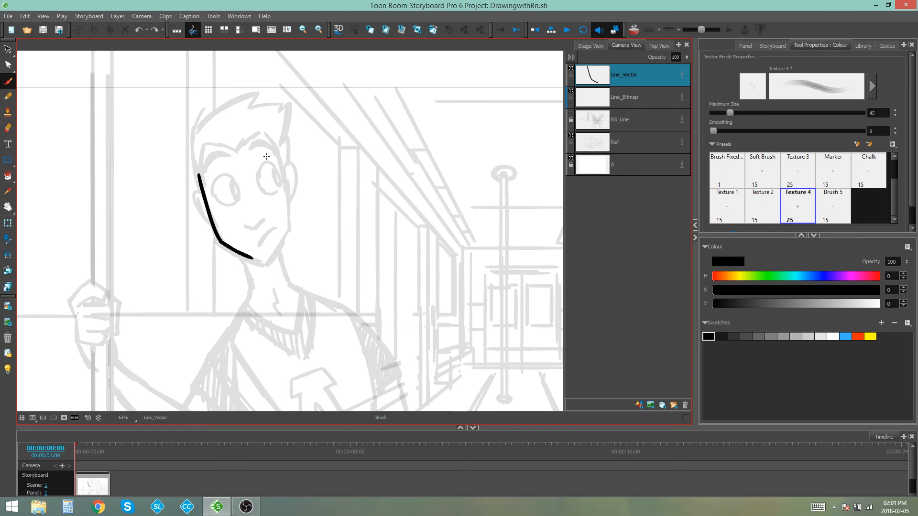
Draw a soft textured stroke down the side of the face opposite the black jaw line to the chin, undoing the first attempt.
{"action": "mouse_move", "coordinate": [282, 161]}
{"action": "left_mouse_down"}
{"action": "mouse_move", "coordinate": [291, 225]}
{"action": "mouse_move", "coordinate": [283, 240]}
{"action": "left_mouse_up"}
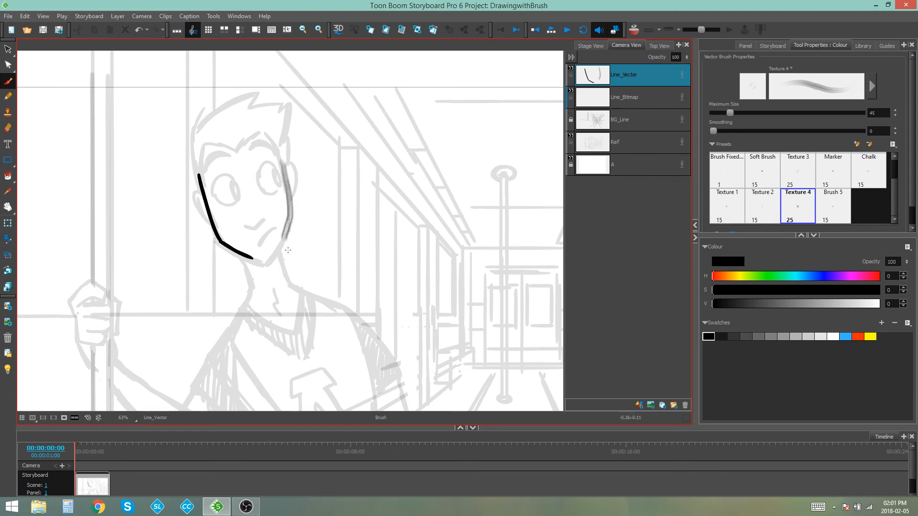
{"action": "key", "text": "ctrl+z"}
{"action": "mouse_move", "coordinate": [281, 160]}
{"action": "left_mouse_down"}
{"action": "mouse_move", "coordinate": [286, 228]}
{"action": "mouse_move", "coordinate": [265, 260]}
{"action": "left_mouse_up"}
Select the soft textured stroke and bend its middle outward with the Contour Editor.
{"action": "scroll", "coordinate": [265, 261], "scroll_direction": "up", "scroll_amount": 4}
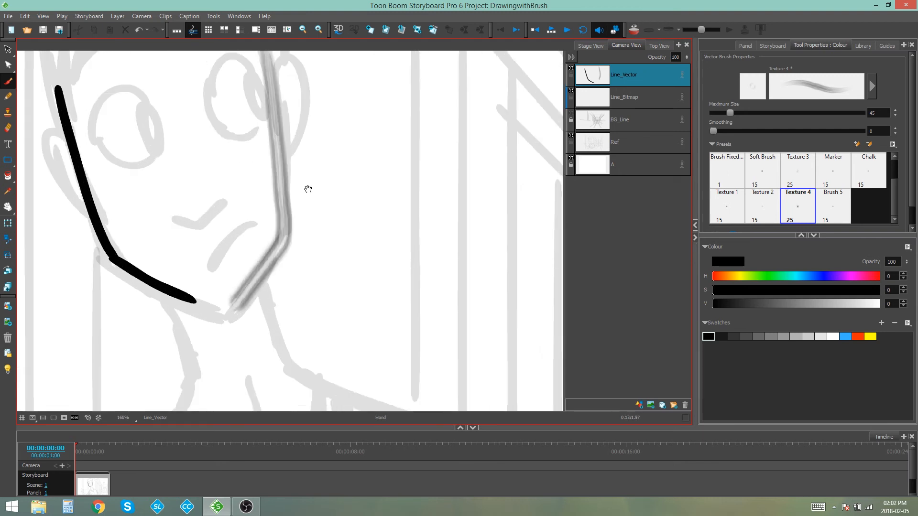
{"action": "left_click", "coordinate": [8, 49]}
{"action": "left_click", "coordinate": [276, 226]}
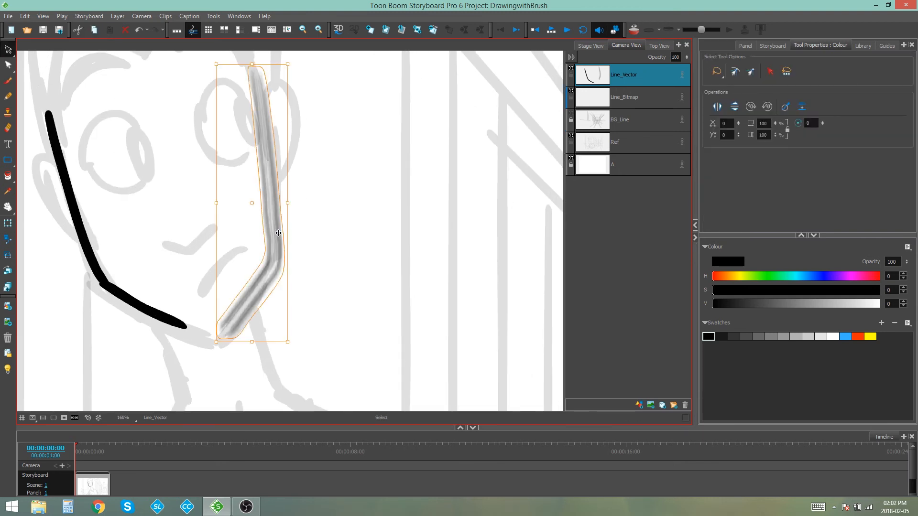
{"action": "left_click", "coordinate": [9, 65]}
{"action": "left_click_drag", "start_coordinate": [285, 231], "coordinate": [323, 250]}
{"action": "left_click", "coordinate": [323, 250]}
Examine the texture and edges of the reshaped soft stroke at high magnification, and return to a view of the face.
{"action": "scroll", "coordinate": [340, 218], "scroll_direction": "down", "scroll_amount": 3}
{"action": "scroll", "coordinate": [339, 217], "scroll_direction": "down", "scroll_amount": 1}
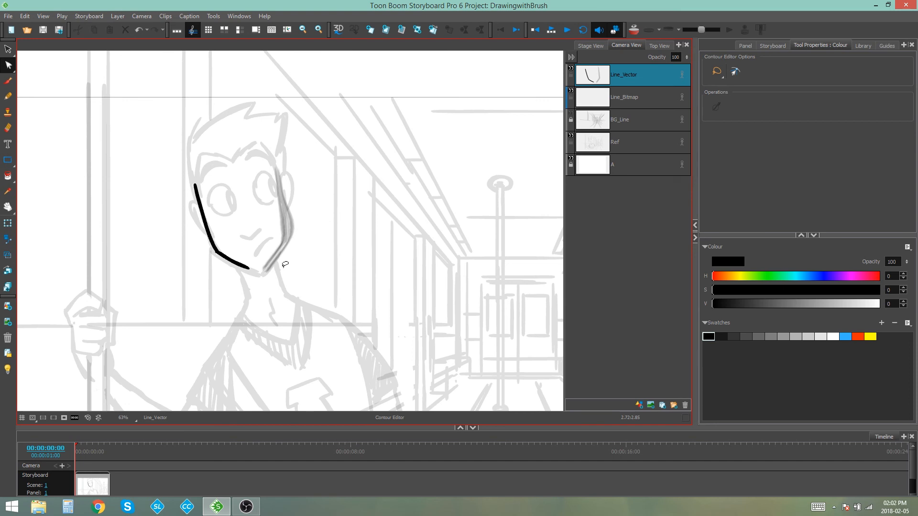
{"action": "scroll", "coordinate": [284, 233], "scroll_direction": "up", "scroll_amount": 7}
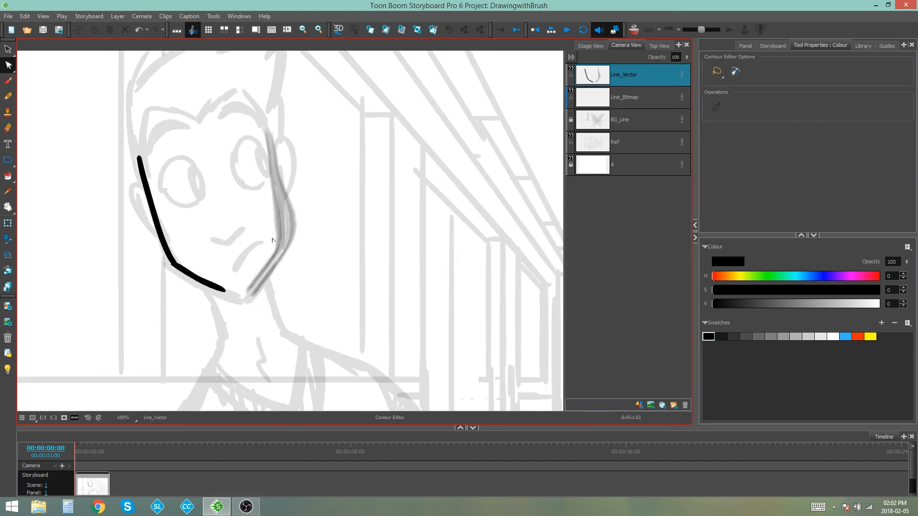
{"action": "key", "text": "space"}
{"action": "left_click_drag", "start_coordinate": [238, 214], "coordinate": [252, 250]}
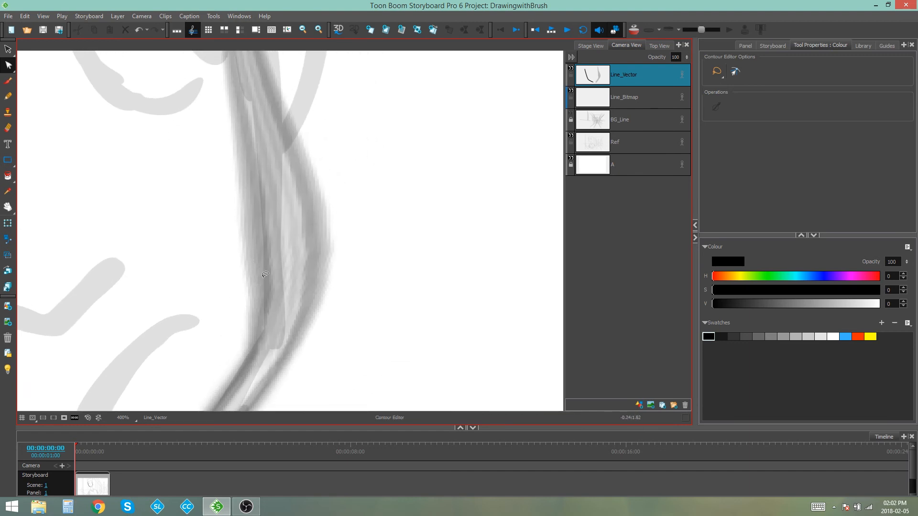
{"action": "scroll", "coordinate": [260, 278], "scroll_direction": "up", "scroll_amount": 2}
{"action": "scroll", "coordinate": [246, 255], "scroll_direction": "down", "scroll_amount": 6}
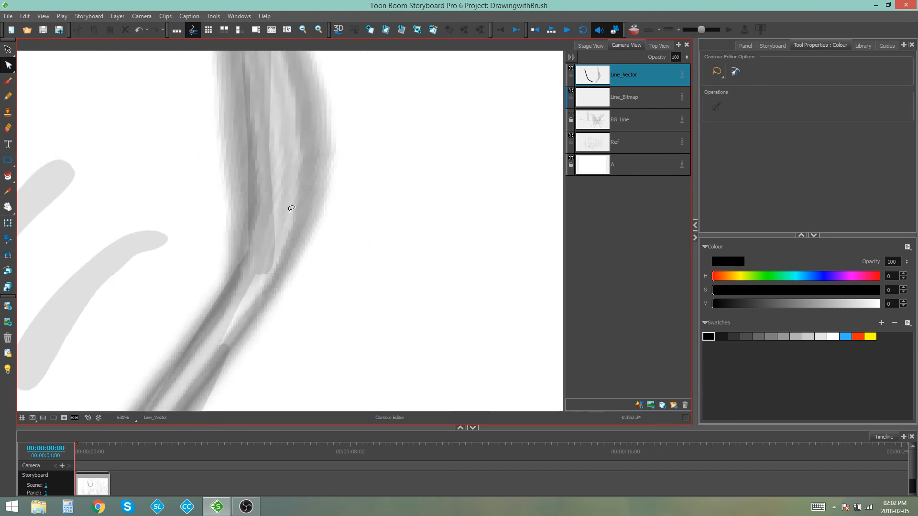
{"action": "key", "text": "1"}
{"action": "key", "text": "1"}
{"action": "key", "text": "space"}
{"action": "left_click_drag", "start_coordinate": [276, 200], "coordinate": [330, 198]}
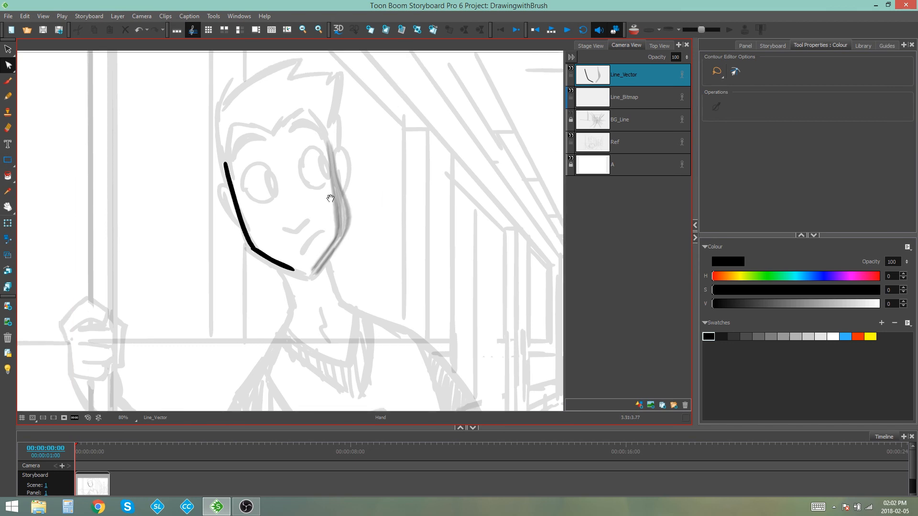
{"action": "key", "text": "2"}
{"action": "key", "text": "2"}
{"action": "key", "text": "2"}
{"action": "key", "text": "2"}
{"action": "key", "text": "1"}
{"action": "key", "text": "1"}
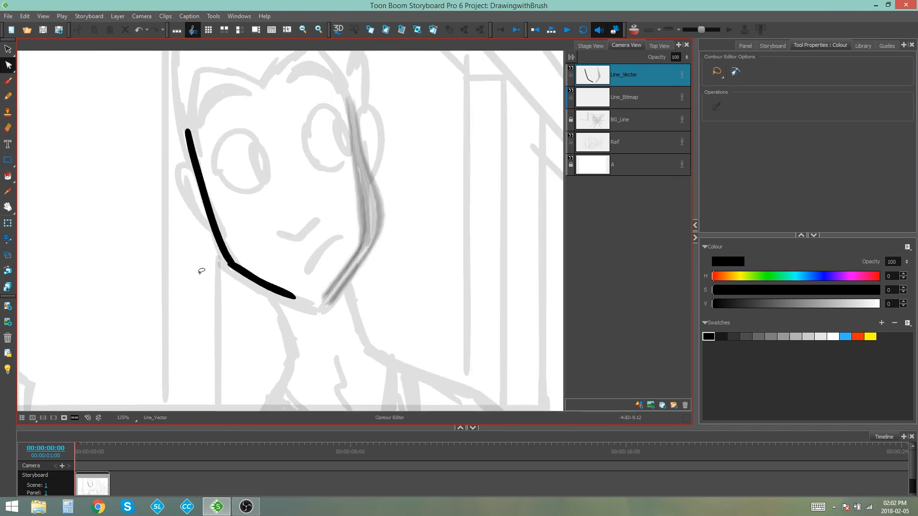
Examine the edges of the solid black jaw line at high magnification, and return to a view of the face.
{"action": "scroll", "coordinate": [202, 249], "scroll_direction": "up", "scroll_amount": 5}
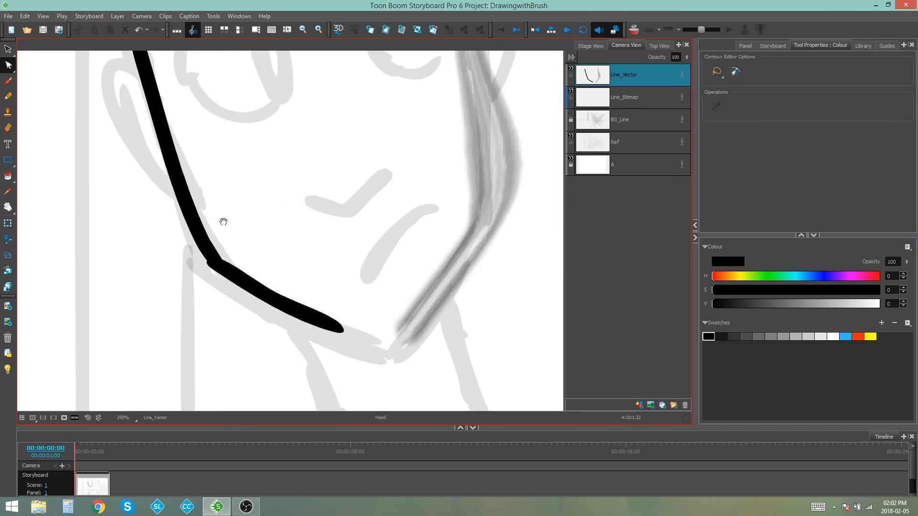
{"action": "key", "text": "2"}
{"action": "key", "text": "2"}
{"action": "key", "text": "2"}
{"action": "key", "text": "2"}
{"action": "key", "text": "2"}
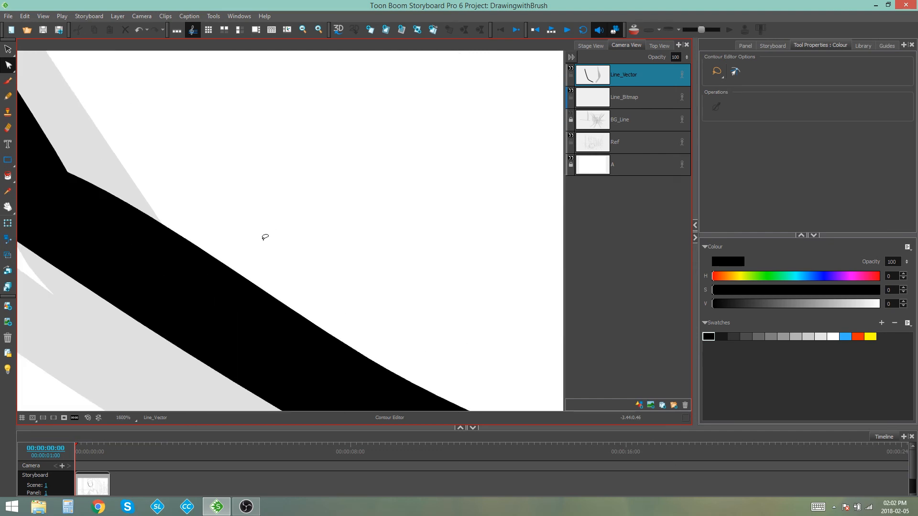
{"action": "key", "text": "1"}
{"action": "key", "text": "1"}
{"action": "key", "text": "1"}
{"action": "key", "text": "1"}
{"action": "key", "text": "1"}
{"action": "key", "text": "1"}
{"action": "key", "text": "1"}
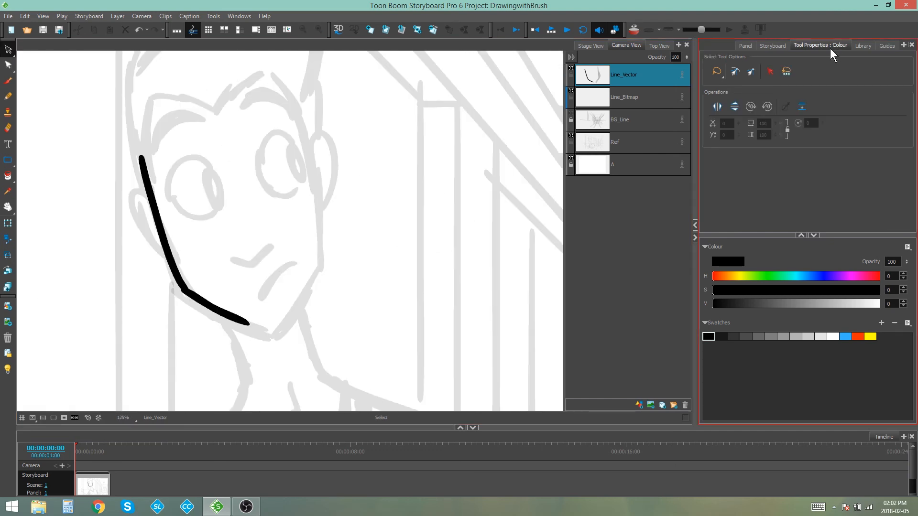
Open the Texture 4 vector brush's properties, show its smoothing settings and move the dialog clear of the face.
{"action": "left_click", "coordinate": [8, 81]}
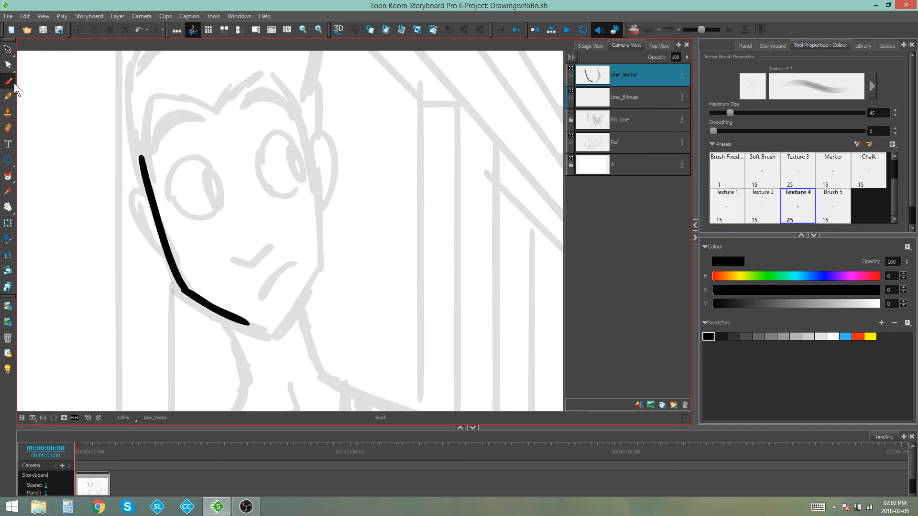
{"action": "left_click", "coordinate": [870, 94]}
{"action": "left_click_drag", "start_coordinate": [461, 53], "coordinate": [374, 54]}
{"action": "left_click", "coordinate": [317, 112]}
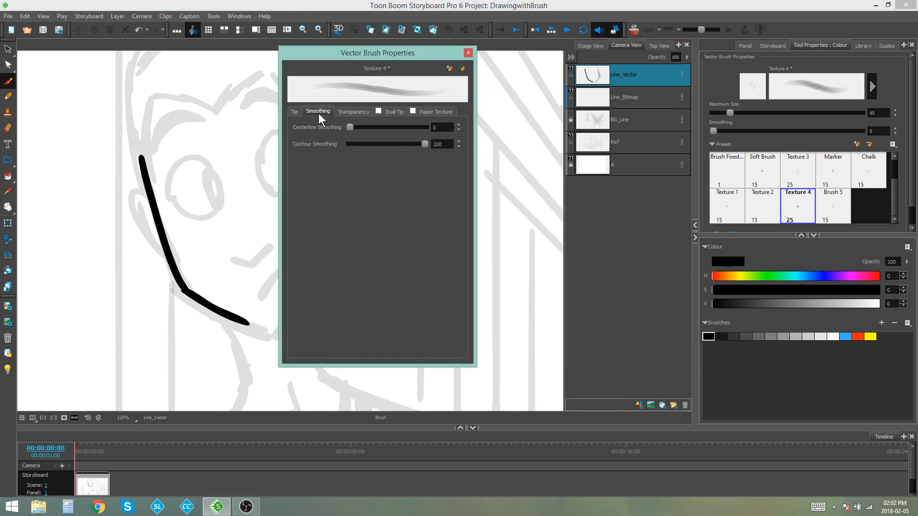
{"action": "mouse_move", "coordinate": [367, 57]}
{"action": "left_mouse_down"}
{"action": "mouse_move", "coordinate": [531, 50]}
{"action": "mouse_move", "coordinate": [438, 73]}
{"action": "mouse_move", "coordinate": [449, 71]}
{"action": "left_mouse_up"}
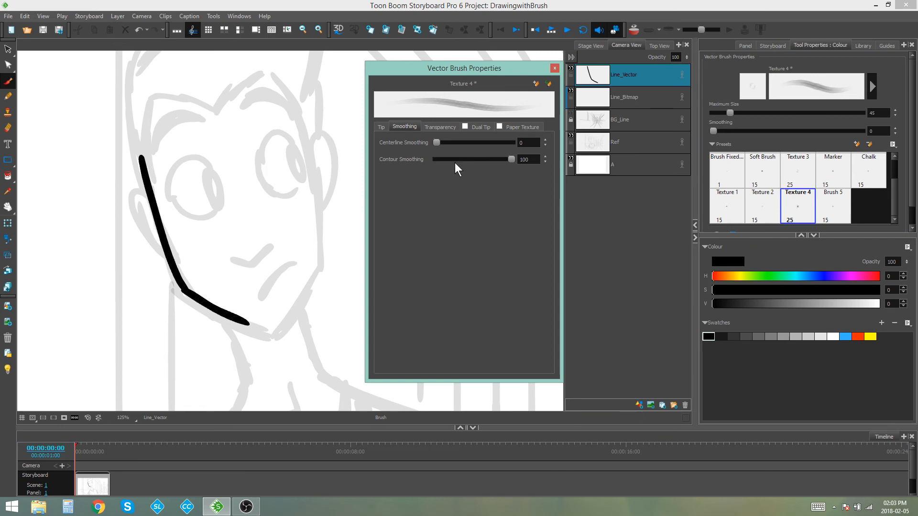
Review the brush's transparency settings, switching Antialiasing off and back on to compare the stroke preview.
{"action": "left_click", "coordinate": [445, 126]}
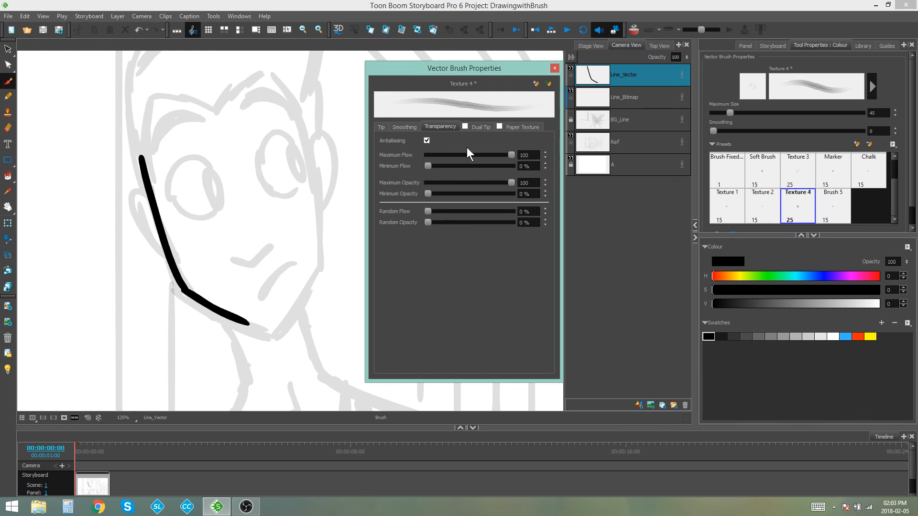
{"action": "left_click", "coordinate": [426, 140]}
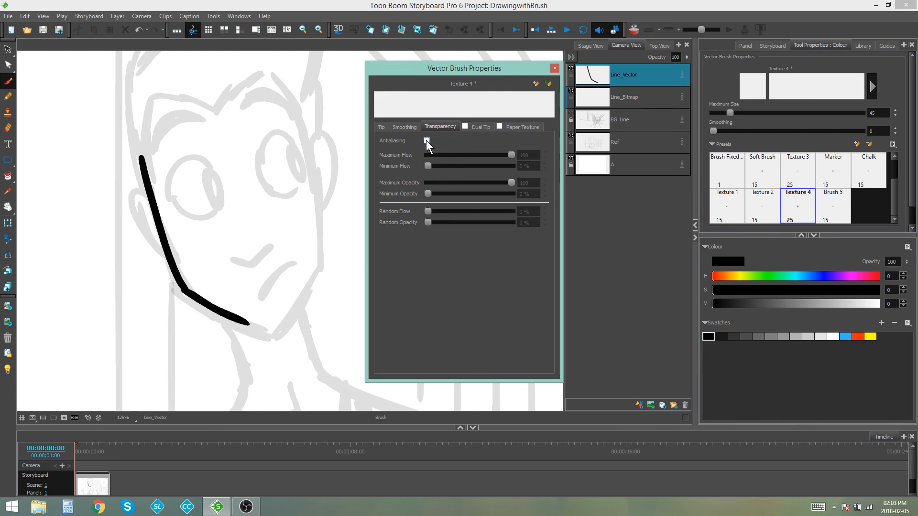
{"action": "left_click", "coordinate": [426, 141]}
{"action": "left_click", "coordinate": [428, 141]}
{"action": "left_click", "coordinate": [429, 142]}
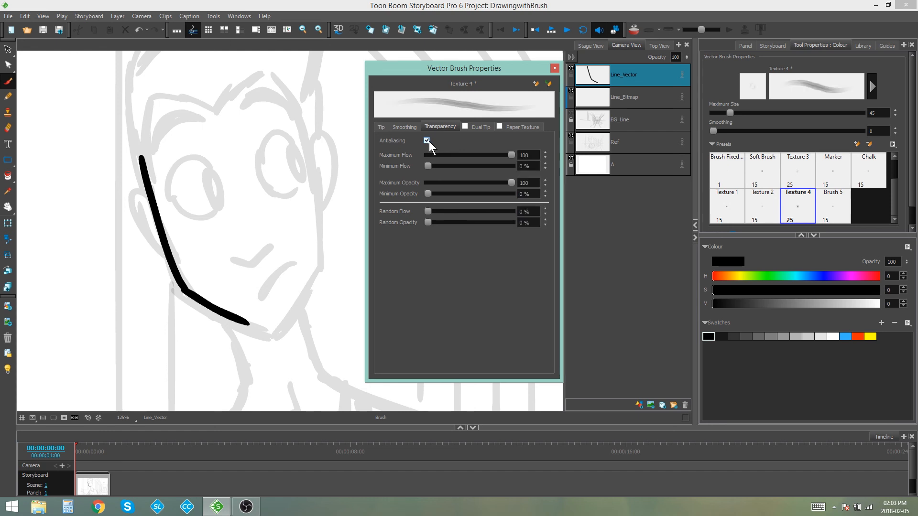
Try Dual Tip on the brush and look over its second-tip choices and blend modes.
{"action": "left_click", "coordinate": [475, 129]}
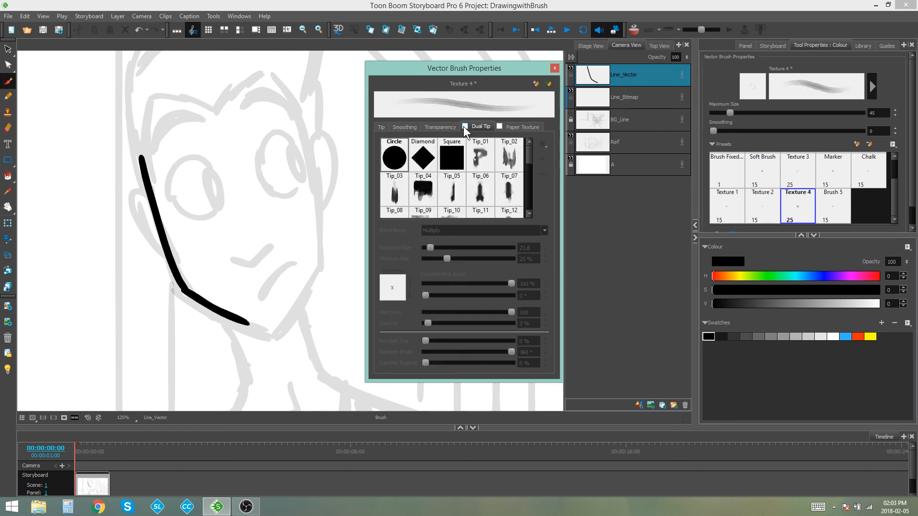
{"action": "left_click", "coordinate": [465, 127]}
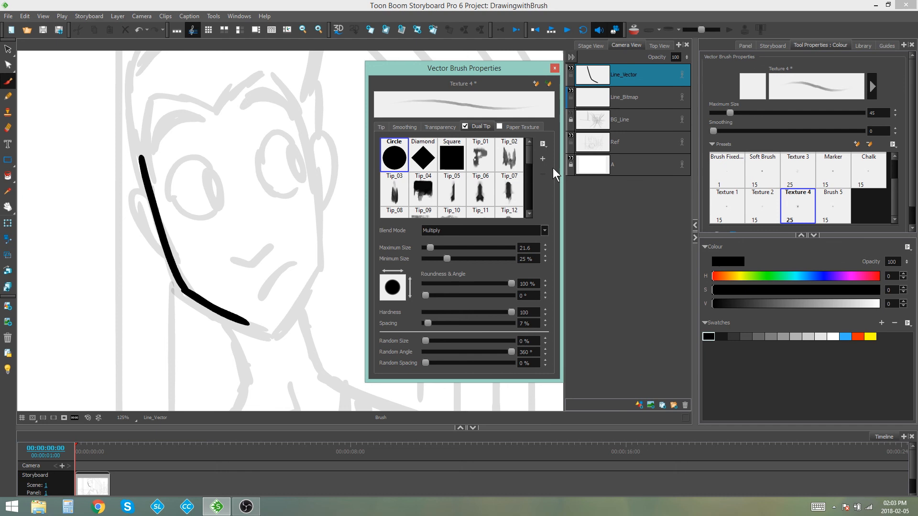
{"action": "mouse_move", "coordinate": [528, 154]}
{"action": "left_mouse_down"}
{"action": "mouse_move", "coordinate": [530, 208]}
{"action": "mouse_move", "coordinate": [528, 152]}
{"action": "left_mouse_up"}
{"action": "left_click", "coordinate": [529, 228]}
{"action": "left_click", "coordinate": [531, 228]}
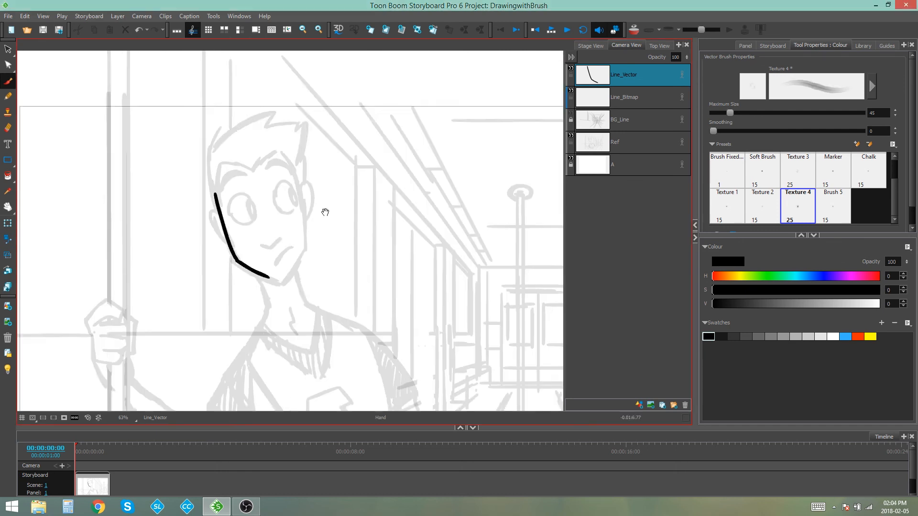
{"action": "mouse_move", "coordinate": [324, 211]}
{"action": "left_mouse_down"}
{"action": "mouse_move", "coordinate": [336, 148]}
{"action": "mouse_move", "coordinate": [337, 173]}
{"action": "mouse_move", "coordinate": [322, 170]}
{"action": "left_mouse_up"}
{"action": "key", "text": "2"}
{"action": "key", "text": "1"}
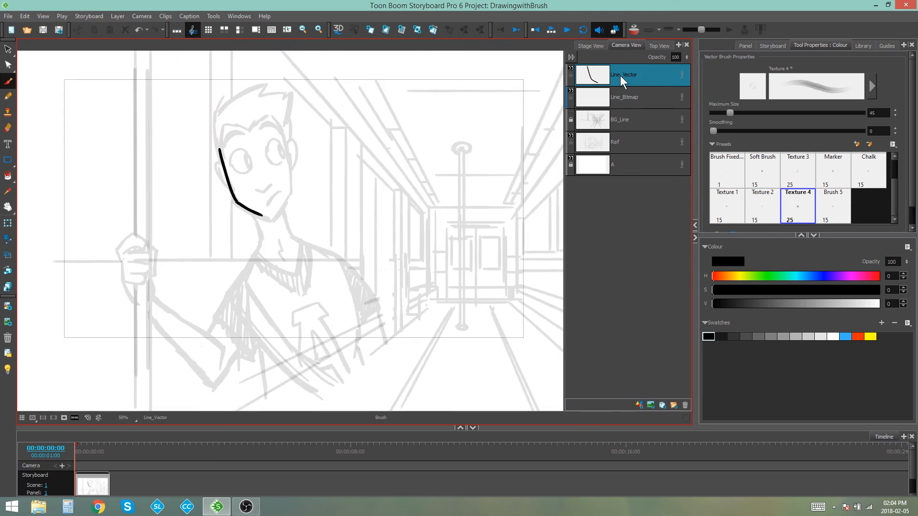
{"action": "left_click_drag", "start_coordinate": [396, 212], "coordinate": [399, 200]}
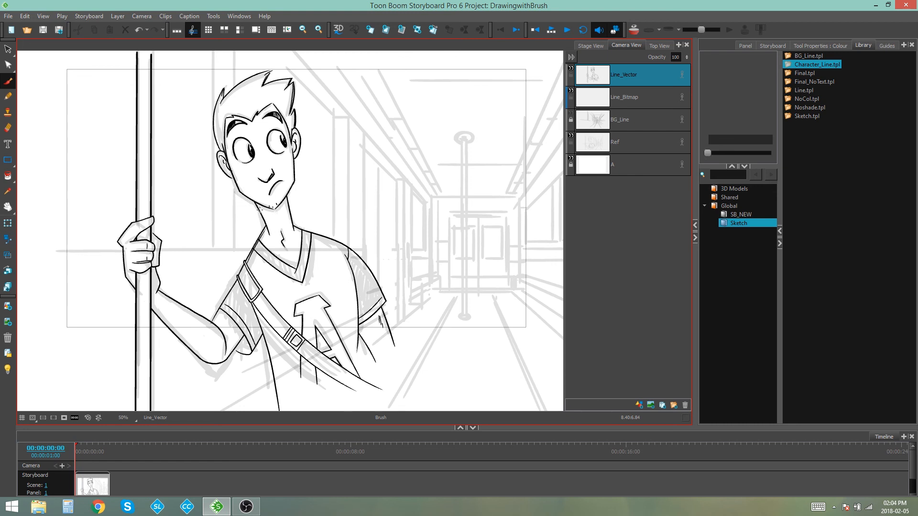
Select the jaw strokes on either side of the chin in the inked character to inspect them as separate vector lines.
{"action": "key", "text": "2"}
{"action": "key", "text": "2"}
{"action": "left_click_drag", "start_coordinate": [220, 143], "coordinate": [238, 187]}
{"action": "key", "text": "2"}
{"action": "key", "text": "2"}
{"action": "key", "text": "2"}
{"action": "left_click", "coordinate": [8, 49]}
{"action": "left_click", "coordinate": [137, 179]}
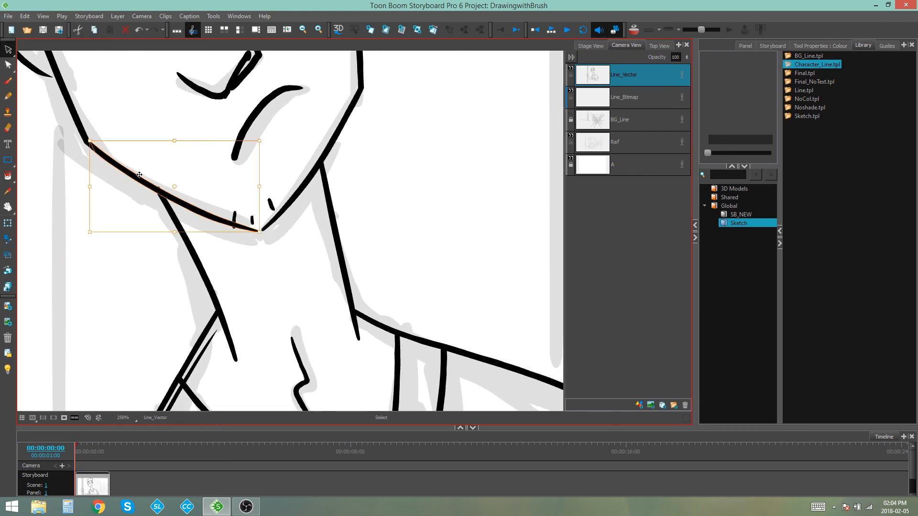
{"action": "left_click", "coordinate": [334, 136]}
Examine the edges of the inked face lines at high magnification, and return to a view of the character within the camera frame.
{"action": "key", "text": "1"}
{"action": "key", "text": "1"}
{"action": "mouse_move", "coordinate": [357, 121]}
{"action": "left_mouse_down"}
{"action": "mouse_move", "coordinate": [306, 234]}
{"action": "mouse_move", "coordinate": [321, 184]}
{"action": "left_mouse_up"}
{"action": "key", "text": "2"}
{"action": "key", "text": "2"}
{"action": "left_click", "coordinate": [308, 206]}
{"action": "key", "text": "2"}
{"action": "key", "text": "2"}
{"action": "key", "text": "2"}
{"action": "key", "text": "2"}
{"action": "key", "text": "space"}
{"action": "key", "text": "2"}
{"action": "key", "text": "2"}
{"action": "key", "text": "2"}
{"action": "key", "text": "1"}
{"action": "key", "text": "1"}
{"action": "key", "text": "1"}
{"action": "key", "text": "1"}
{"action": "key", "text": "1"}
{"action": "key", "text": "1"}
{"action": "key", "text": "1"}
{"action": "key", "text": "1"}
{"action": "key", "text": "1"}
{"action": "key", "text": "1"}
{"action": "key", "text": "1"}
{"action": "key", "text": "1"}
{"action": "key", "text": "1"}
{"action": "key", "text": "1"}
{"action": "key", "text": "1"}
{"action": "key", "text": "1"}
{"action": "key", "text": "1"}
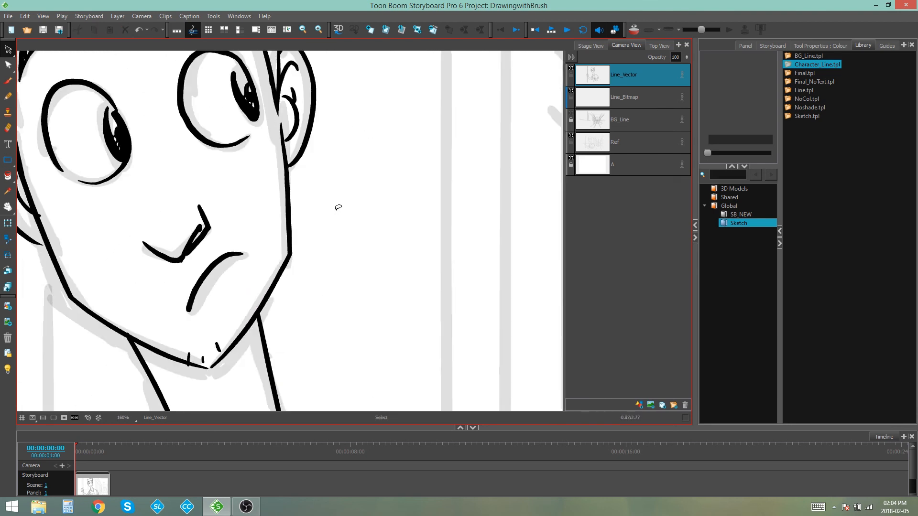
{"action": "mouse_move", "coordinate": [338, 233]}
{"action": "left_mouse_down"}
{"action": "mouse_move", "coordinate": [330, 187]}
{"action": "mouse_move", "coordinate": [340, 195]}
{"action": "mouse_move", "coordinate": [340, 229]}
{"action": "left_mouse_up"}
{"action": "key", "text": "2"}
{"action": "key", "text": "2"}
{"action": "key", "text": "2"}
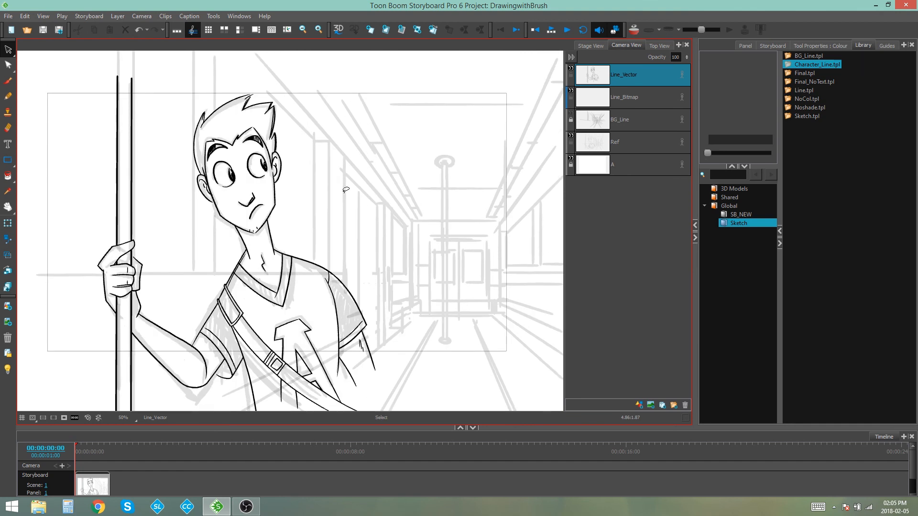